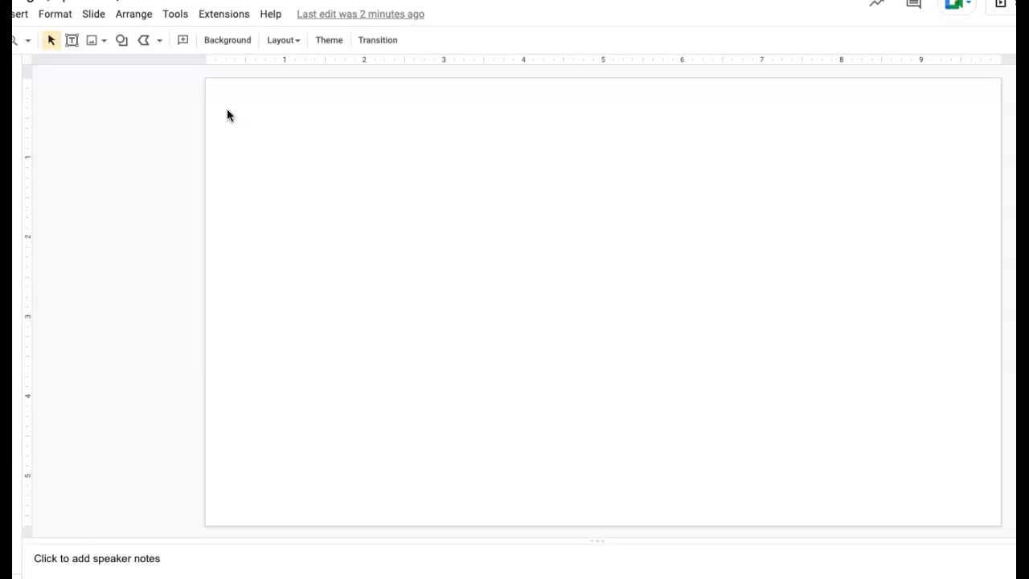
Set the blank slide's background to a solid light blue.
left_click(226, 40)
left_click(636, 249)
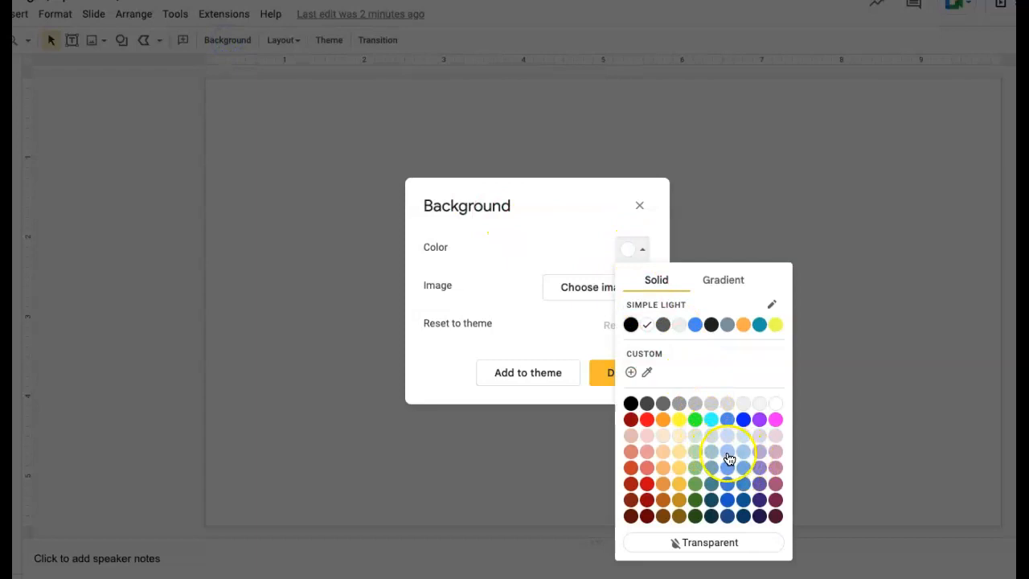
left_click(728, 457)
left_click(632, 373)
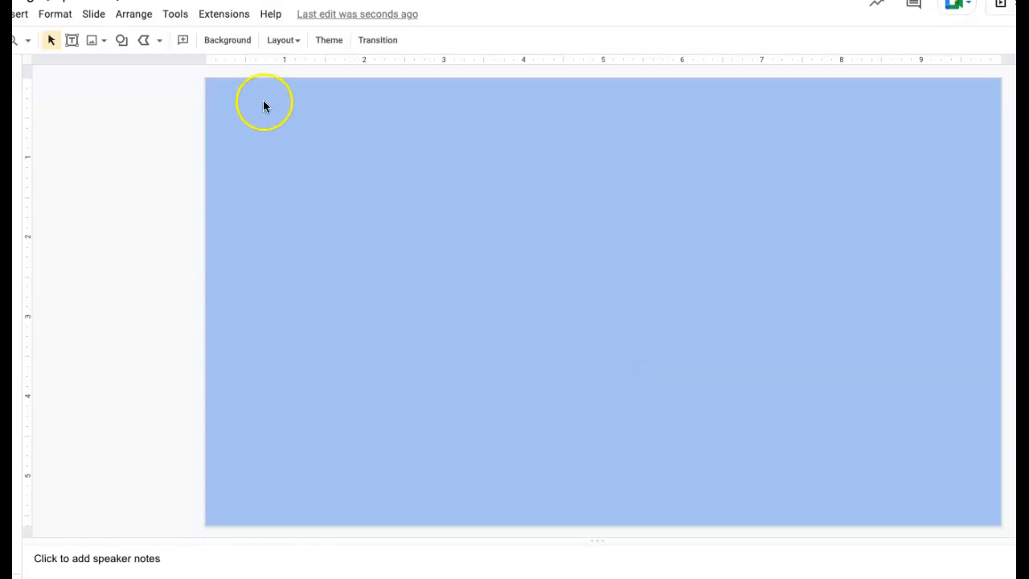
Draw a rectangle about 1.8 inches tall along the slide's lower edge, stretched to cover the full slide width.
left_click(122, 41)
mouse_move(142, 67)
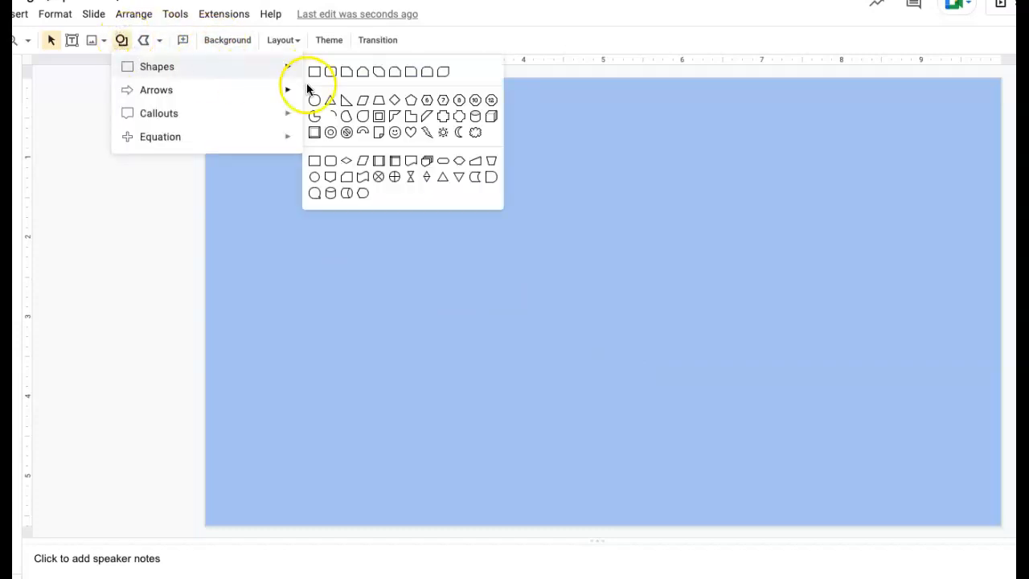
left_click(315, 162)
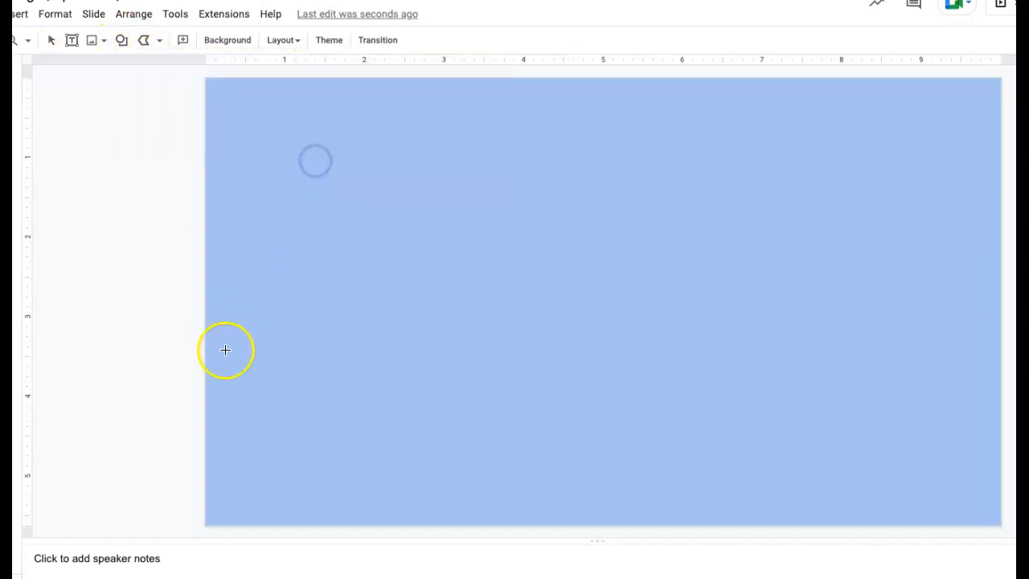
left_click_drag(204, 385, 997, 516)
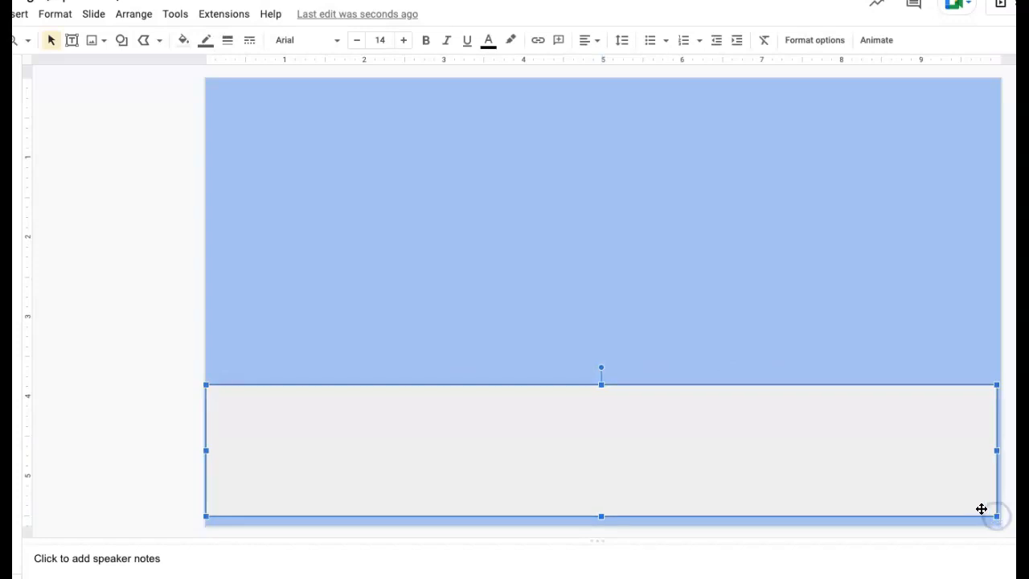
left_click_drag(602, 515, 607, 526)
left_click_drag(997, 456, 1004, 457)
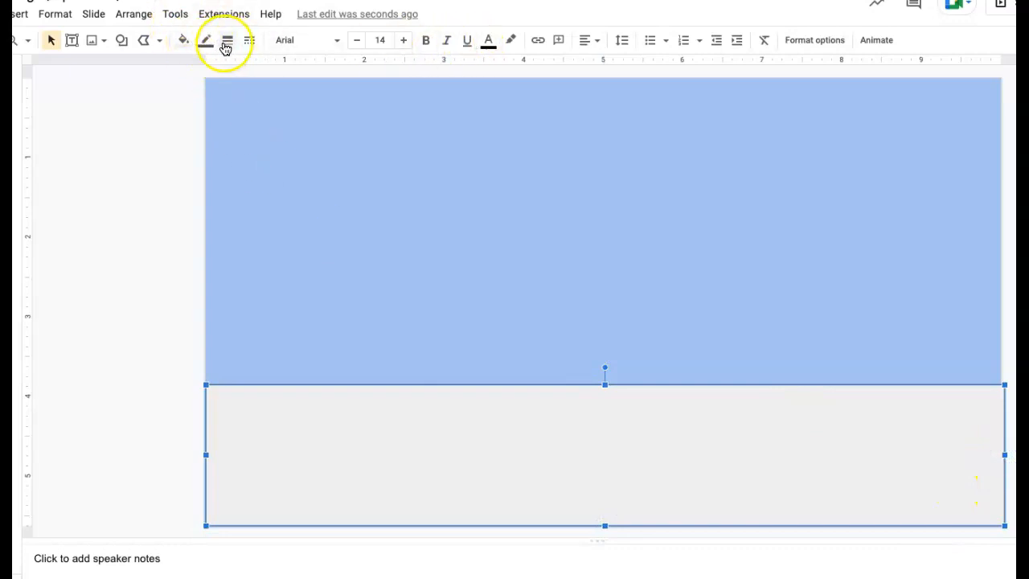
Fill the rectangle with medium green and make its border transparent.
left_click(183, 42)
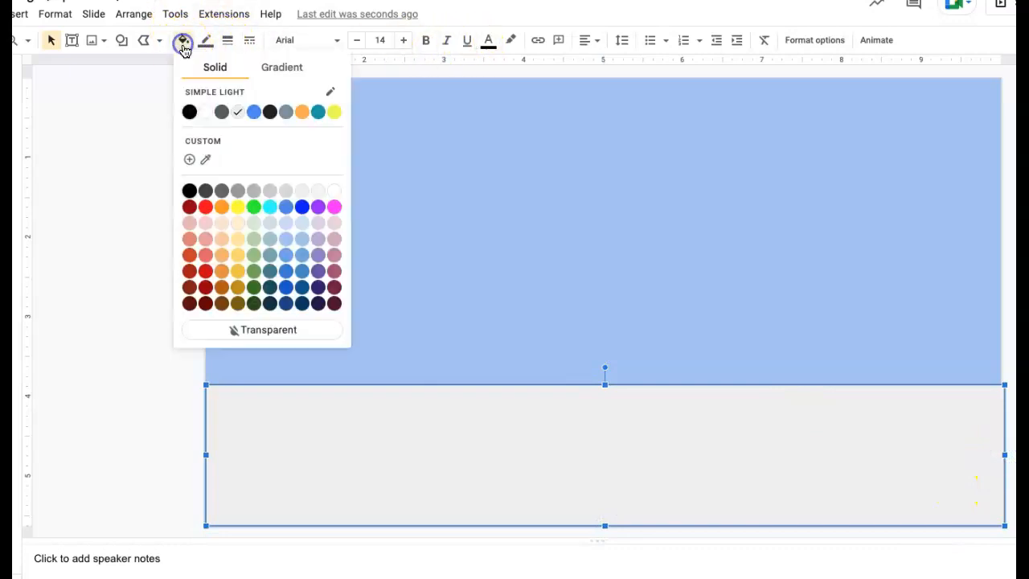
left_click(253, 255)
left_click(205, 42)
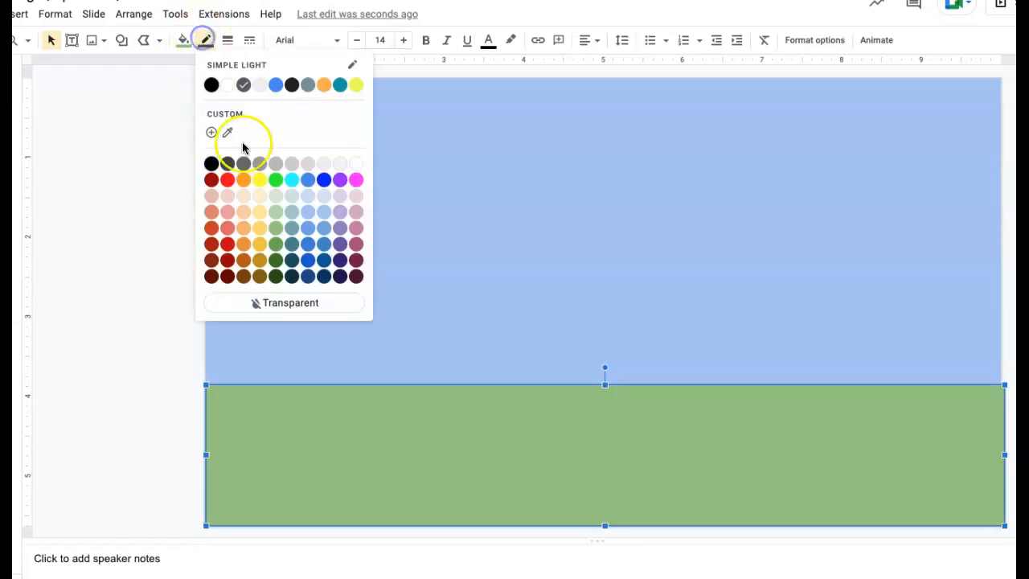
left_click(267, 302)
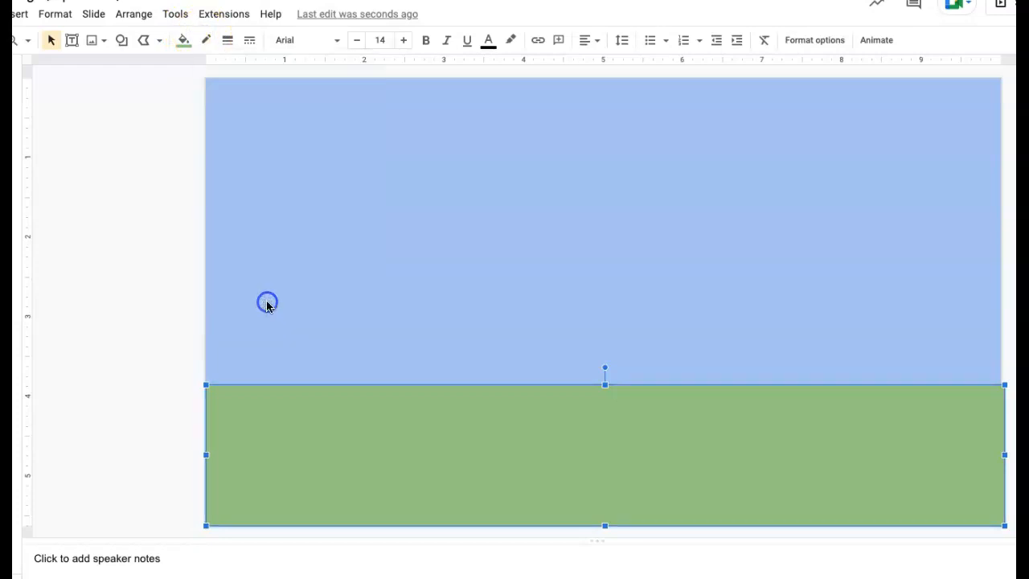
left_click(338, 161)
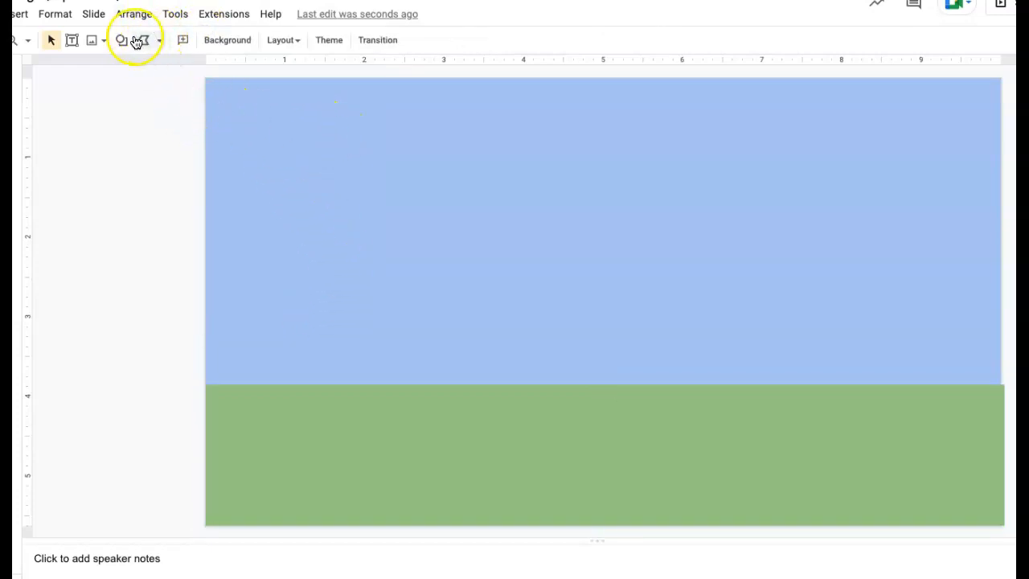
Search the web for images of "brick wall background" to insert into the slide.
left_click(22, 16)
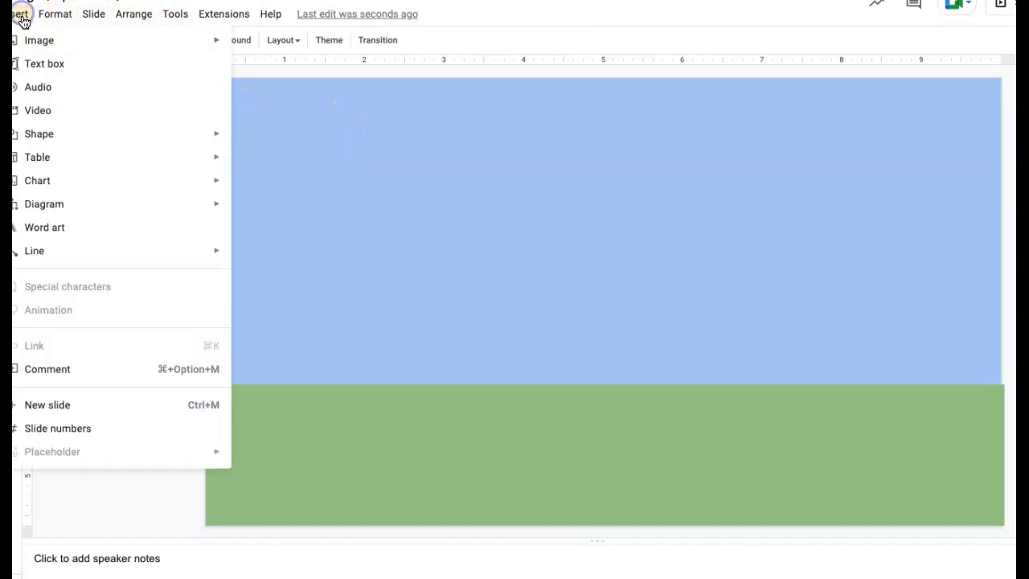
mouse_move(29, 41)
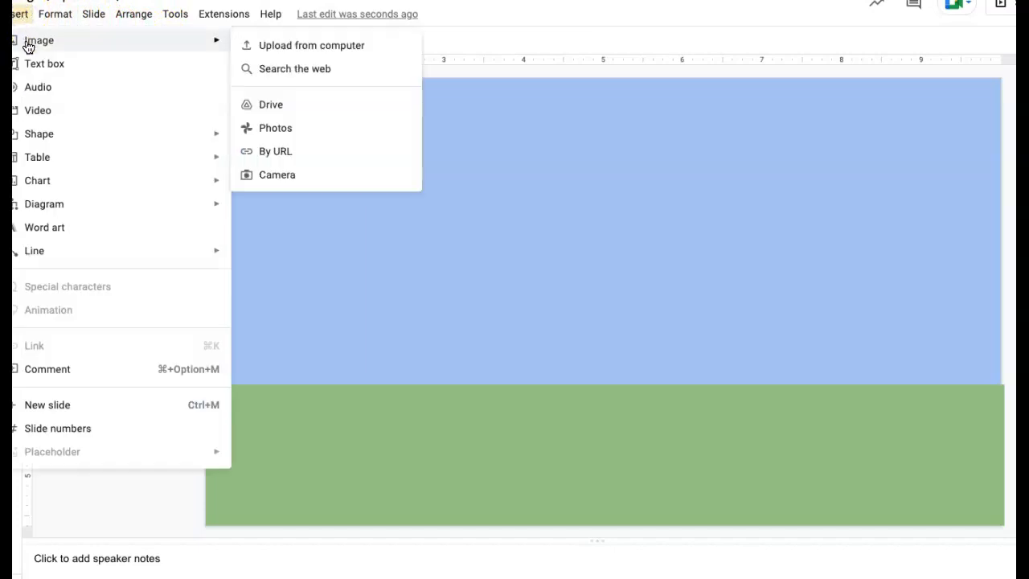
left_click(281, 70)
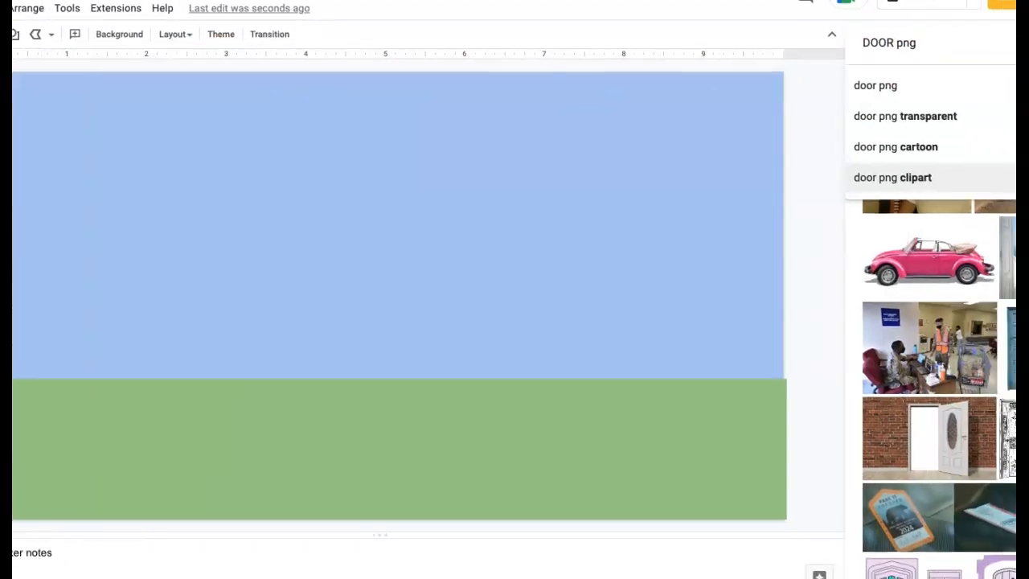
left_click(933, 45)
left_click_drag(936, 46, 883, 45)
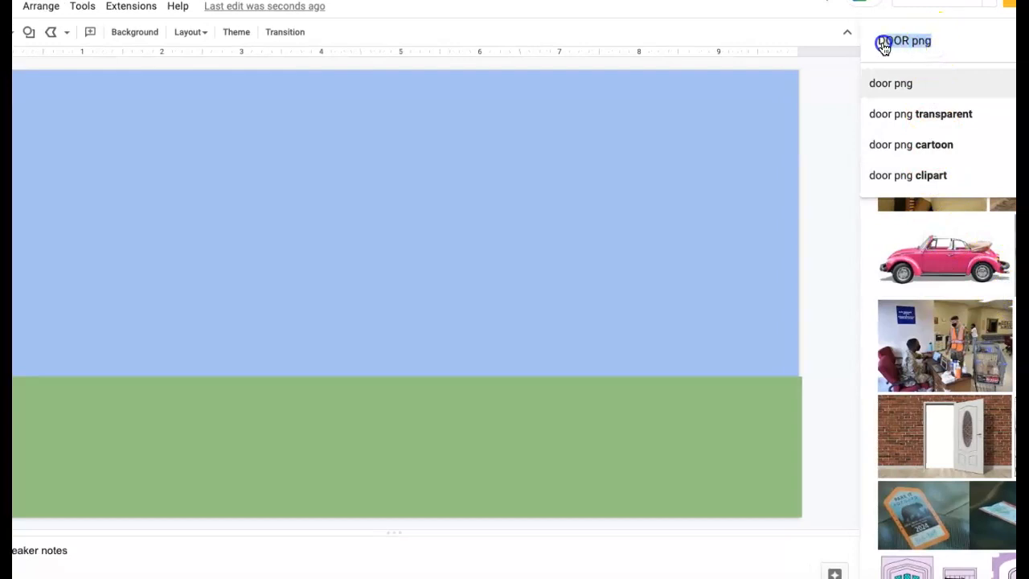
type("br")
type("ing")
key("BackSpace")
key("BackSpace")
type("ck")
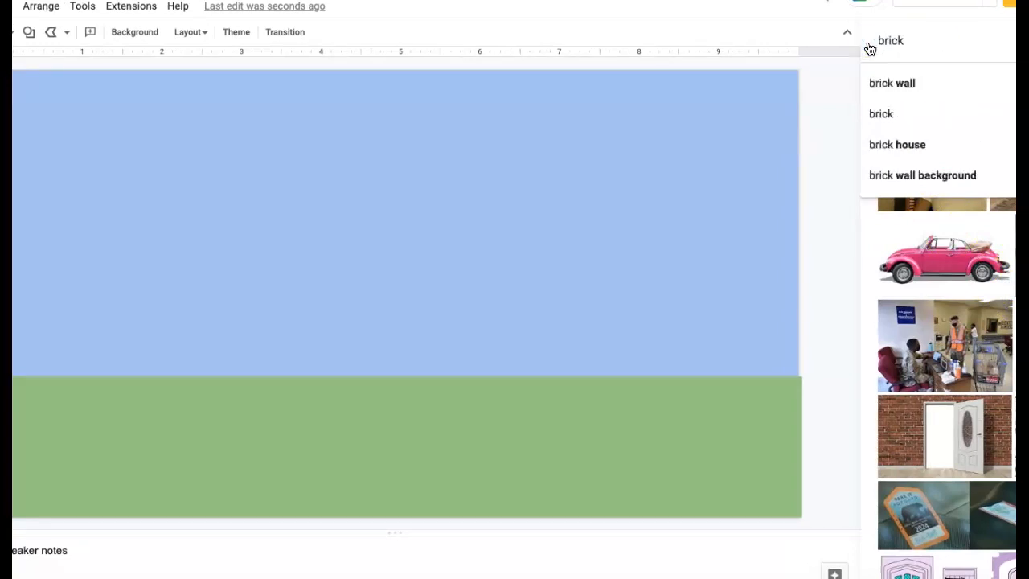
left_click(901, 176)
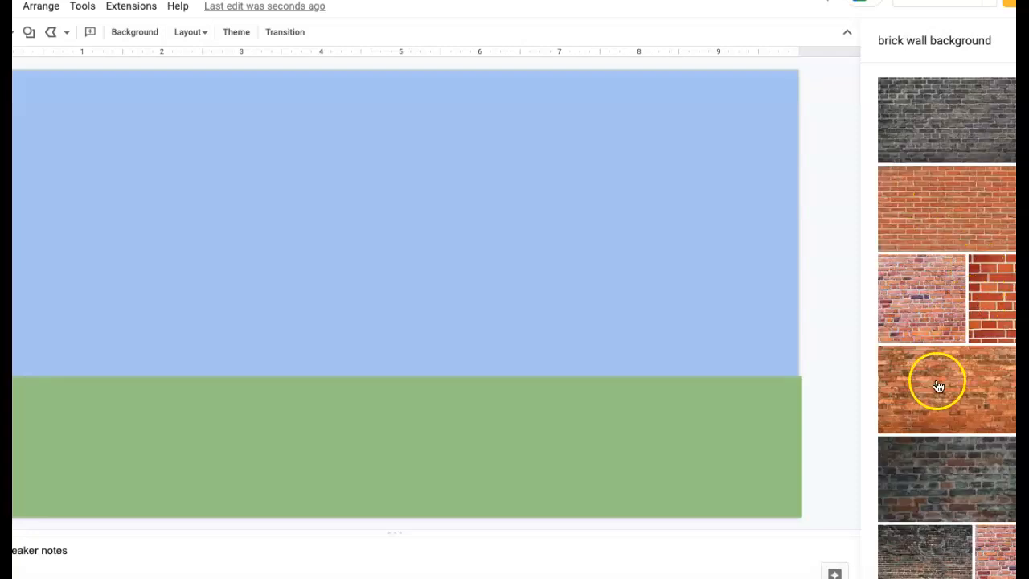
Insert the weathered multicoloured brick wall image and place it mid-slide, overlapping the green ground.
scroll(939, 385, "down", 1)
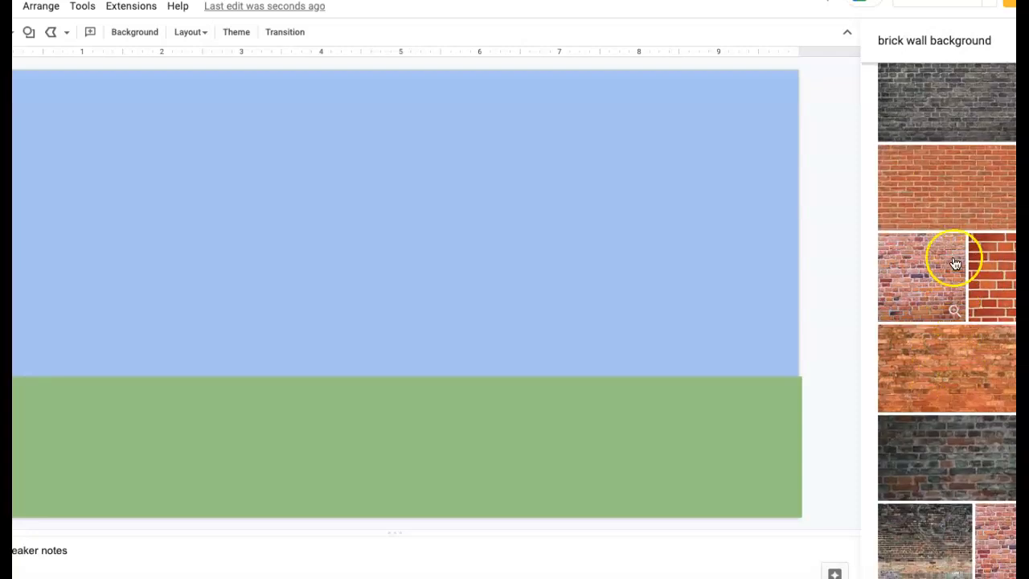
scroll(961, 315, "down", 2)
scroll(961, 316, "down", 6)
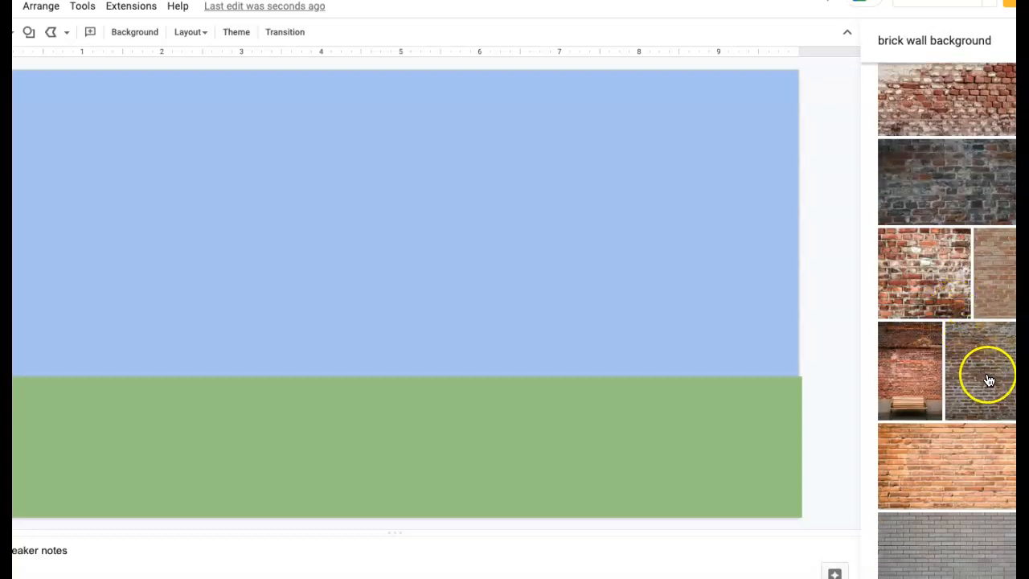
left_click(989, 379)
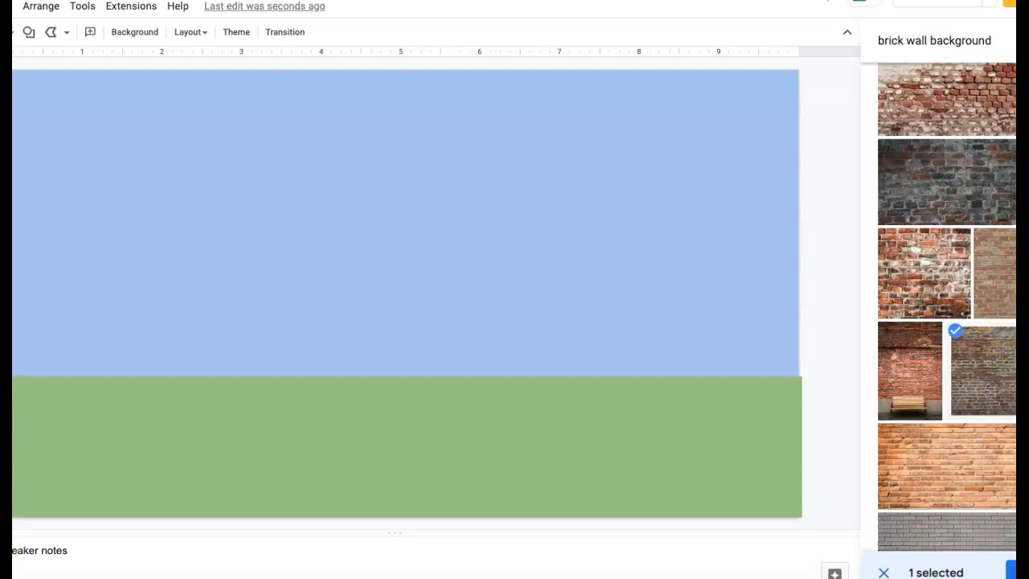
left_click(1012, 573)
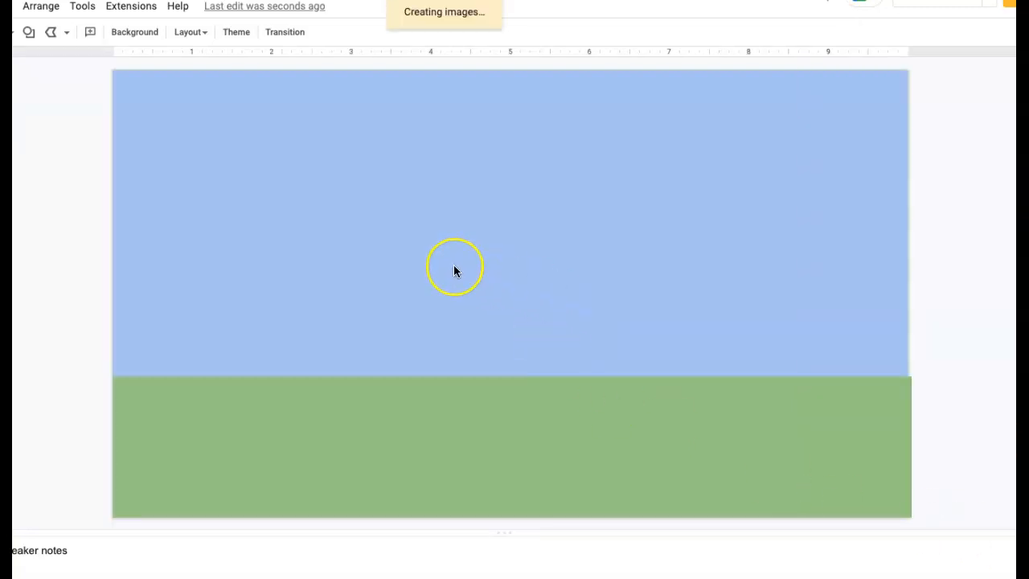
left_click_drag(402, 260, 545, 379)
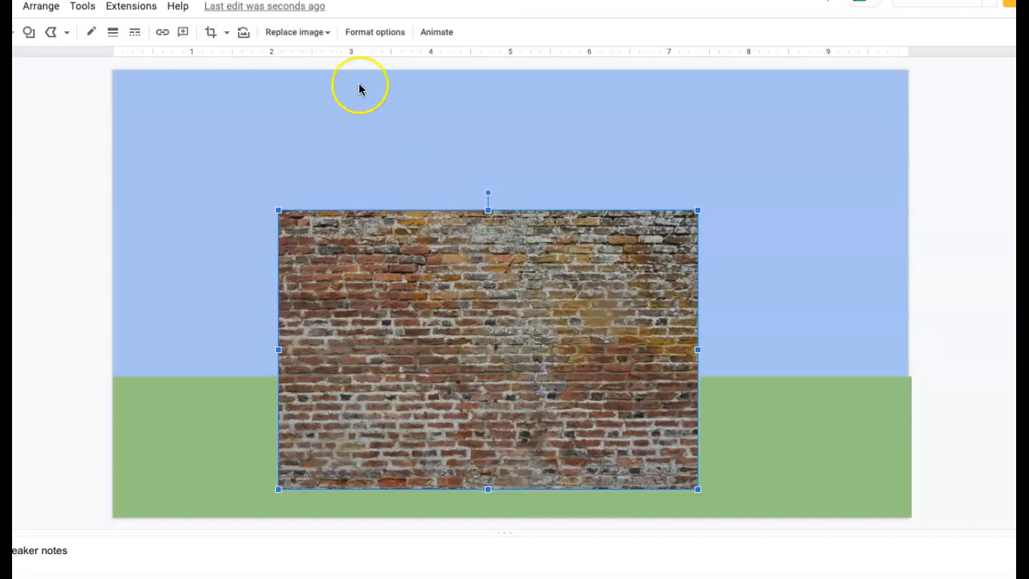
Mask the brick image with the cube shape and shrink it to about 4.5 inches wide, standing on the grass.
left_click(227, 33)
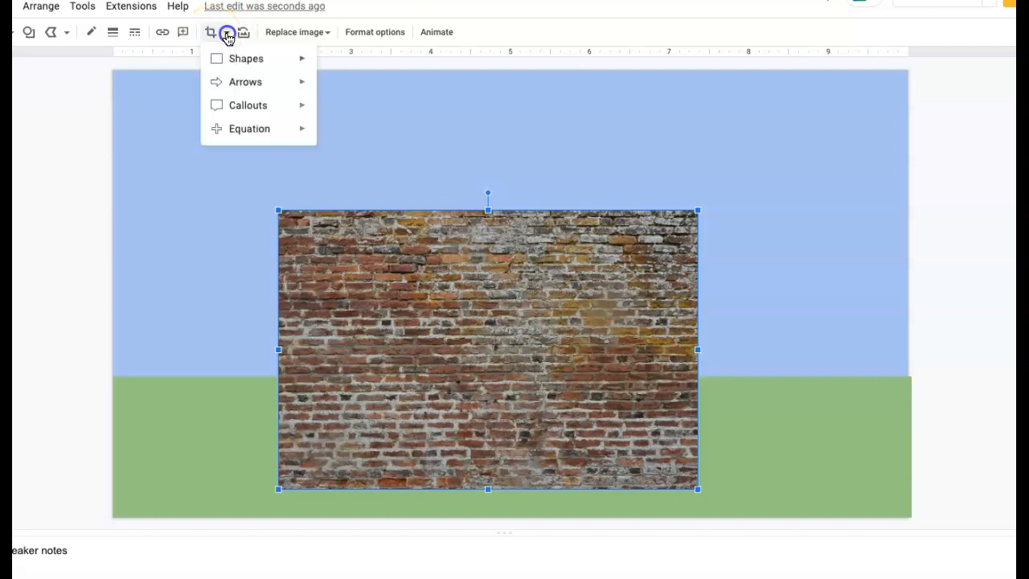
mouse_move(223, 58)
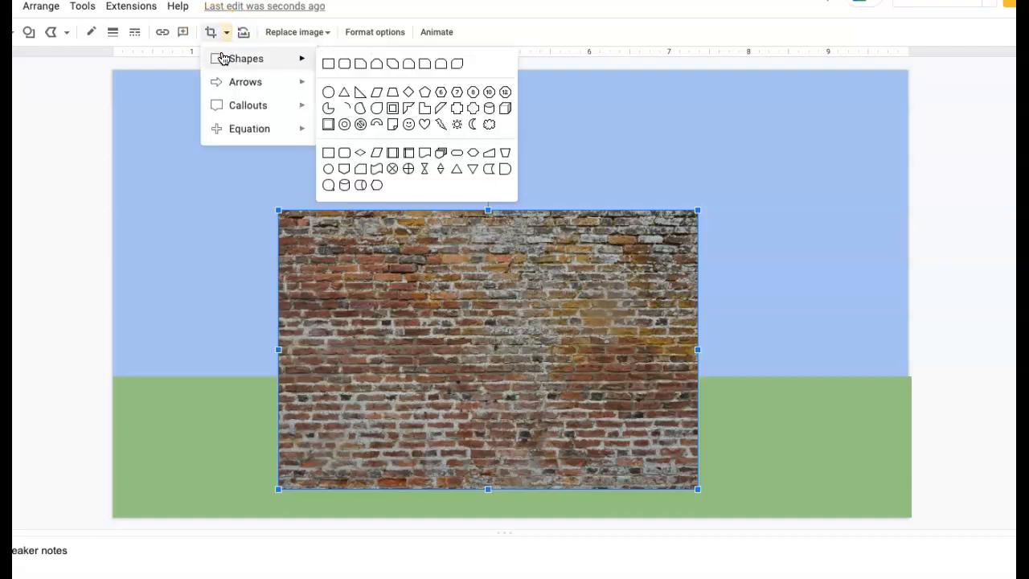
left_click(507, 111)
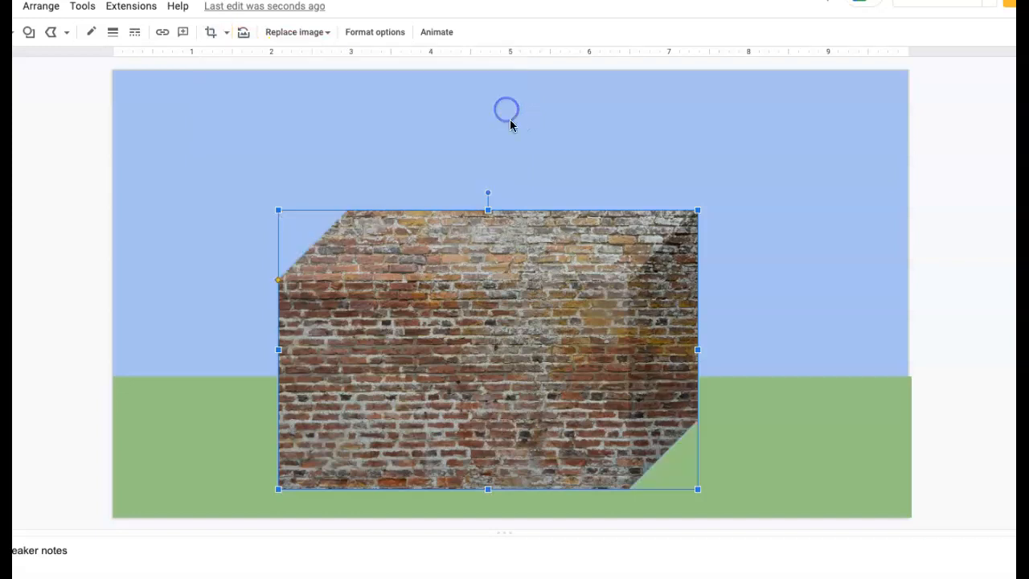
left_click_drag(699, 211, 634, 253)
left_click_drag(564, 338, 568, 328)
left_click(487, 185)
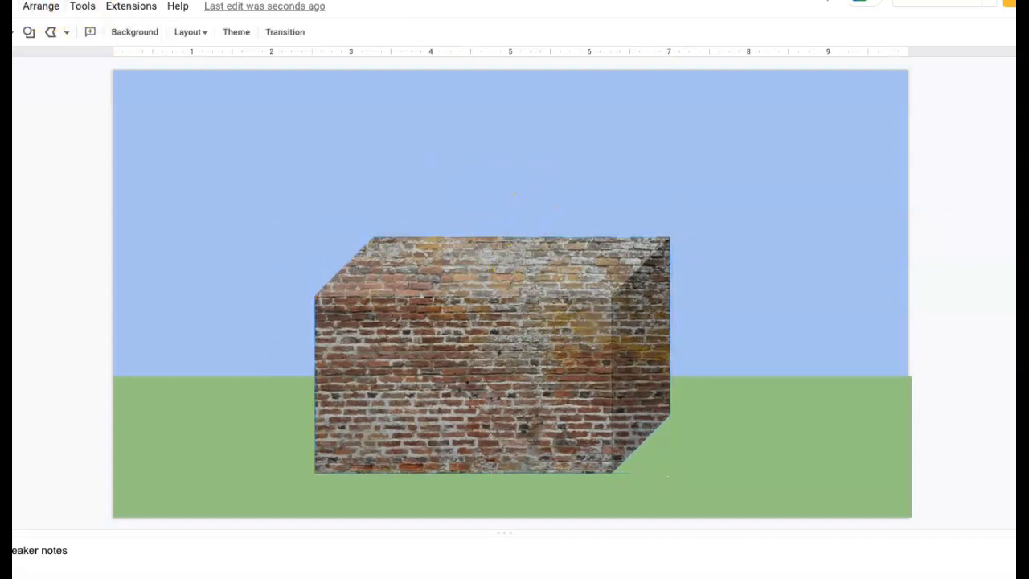
Insert a second copy of the same weathered brick wall image from the web image results.
left_click(0, 7)
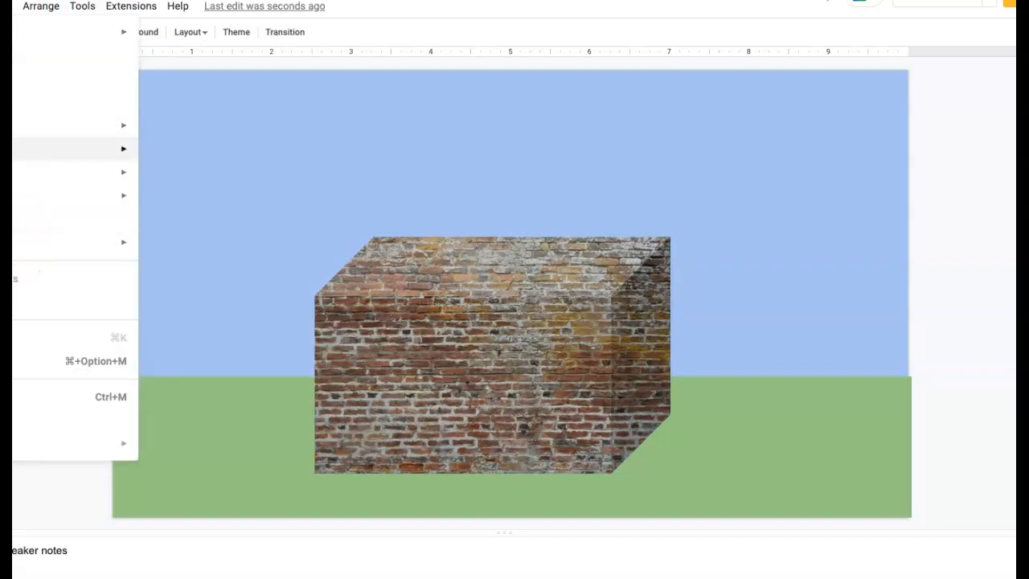
mouse_move(91, 41)
left_click(181, 57)
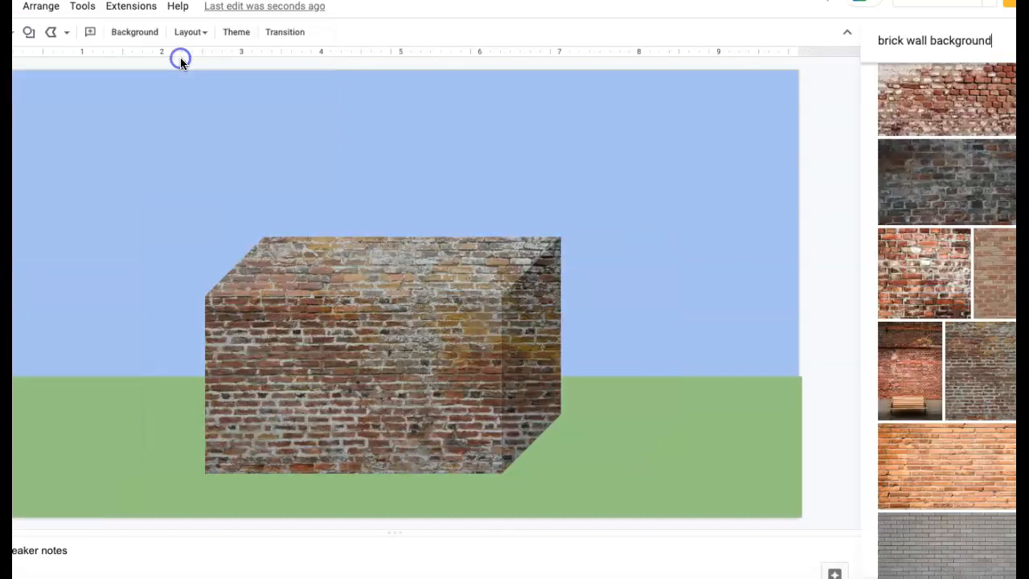
left_click(984, 374)
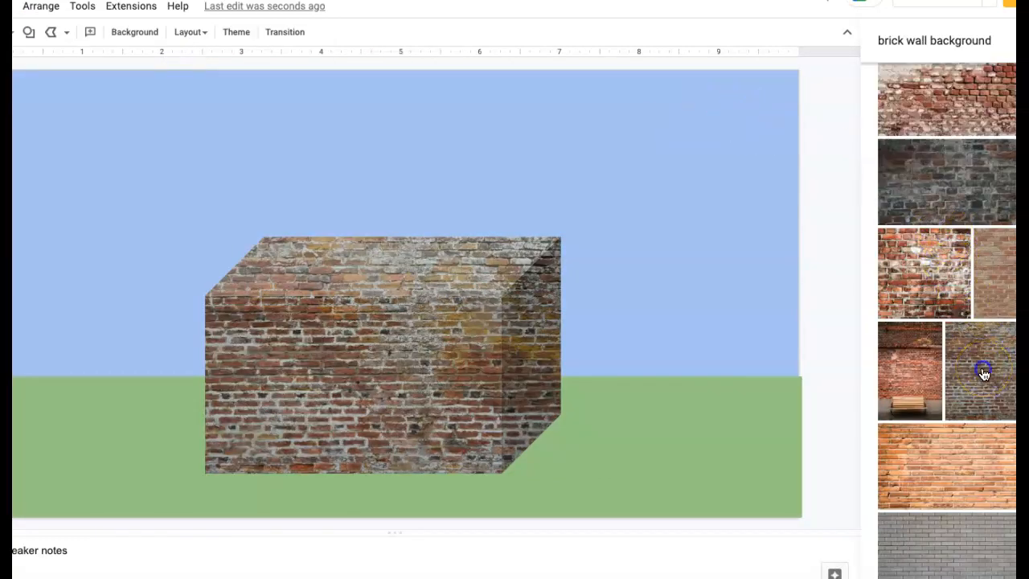
left_click(984, 375)
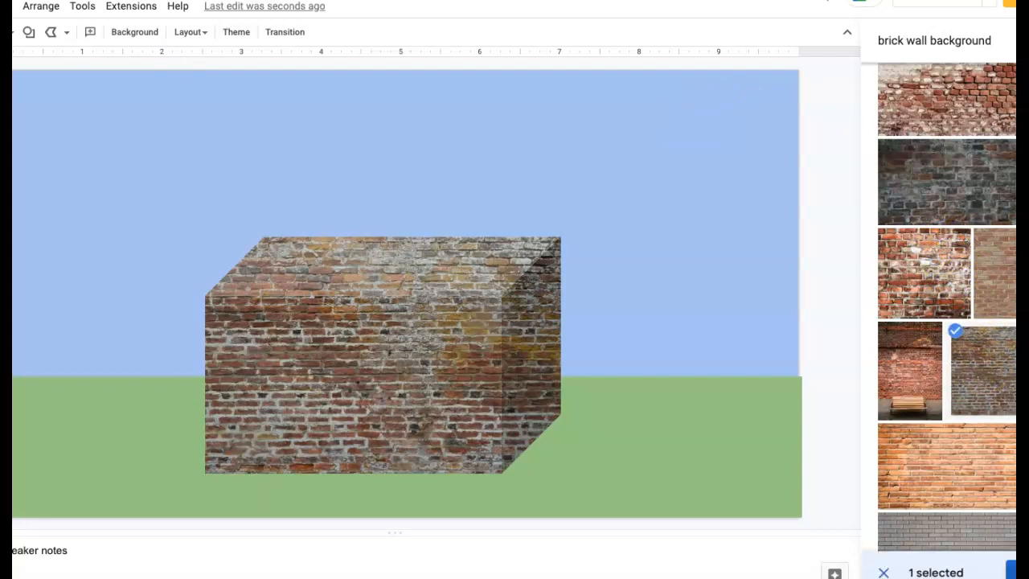
left_click(1011, 573)
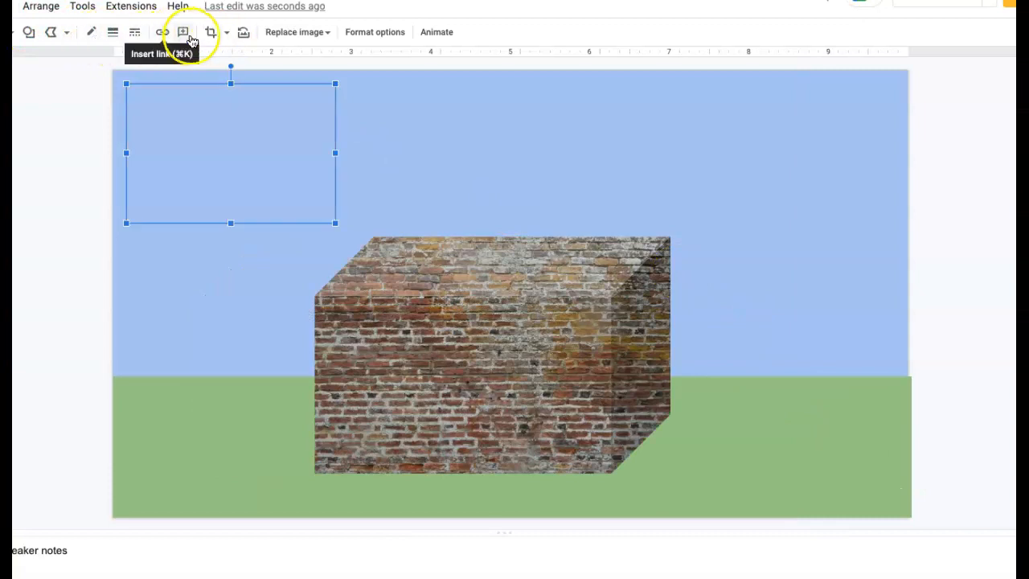
Mask the new brick image with the triangle shape.
left_click(227, 36)
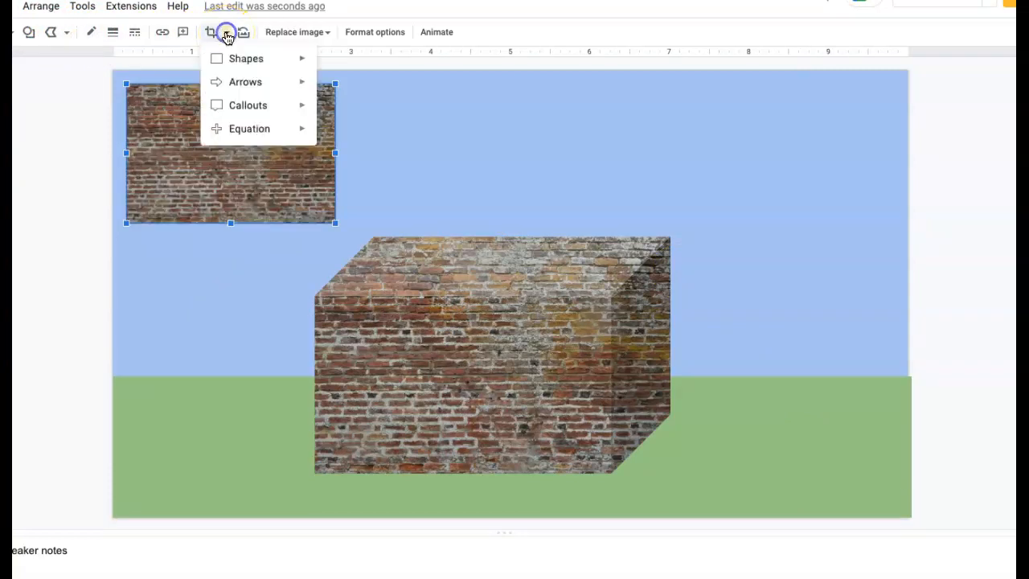
mouse_move(233, 58)
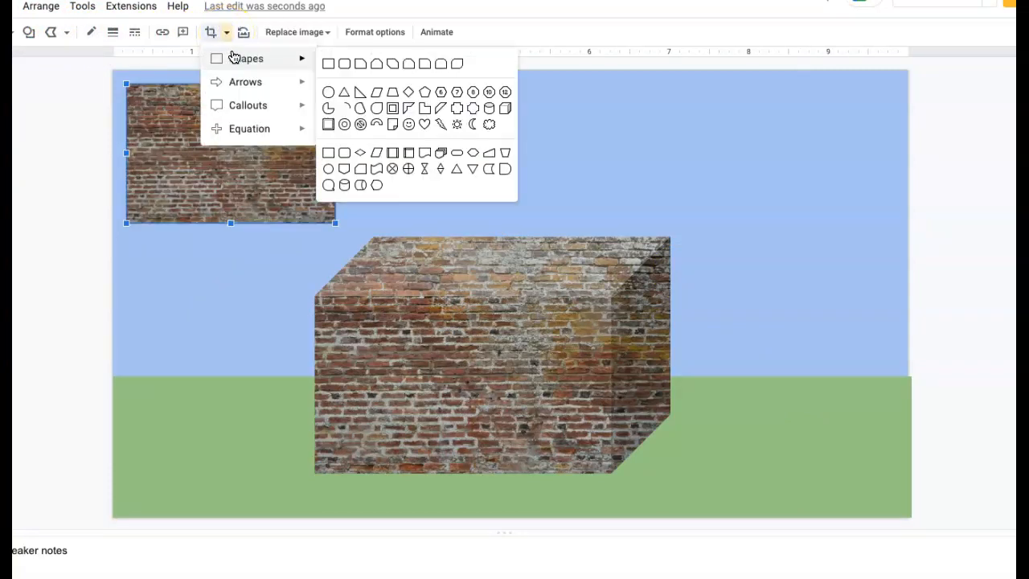
left_click(344, 92)
Place the brick triangle on the cube's front face as a gable, enlarged to about 3.7 inches wide to match the face.
left_click_drag(387, 190, 458, 254)
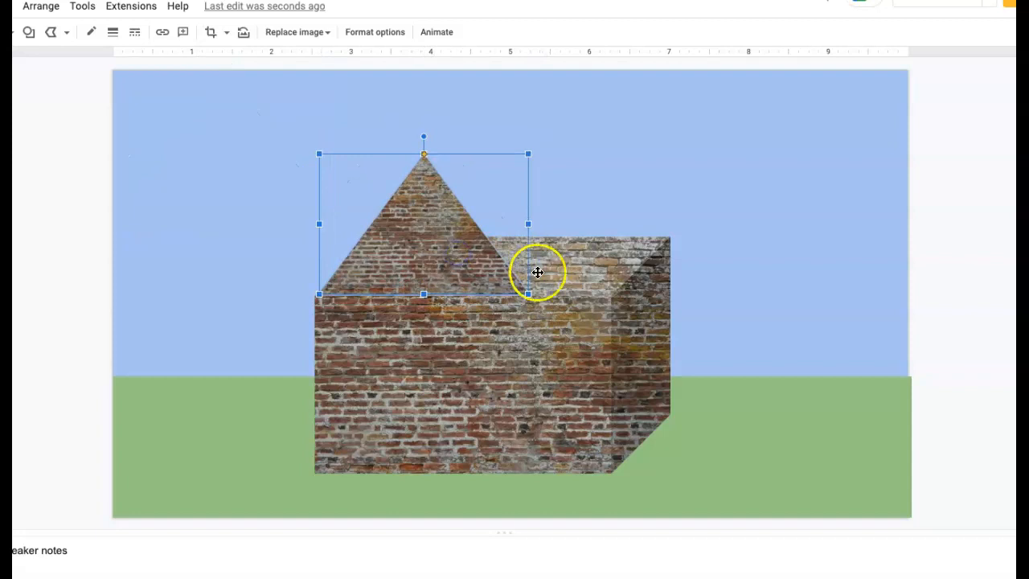
left_click_drag(528, 153, 618, 127)
left_click_drag(617, 293, 605, 290)
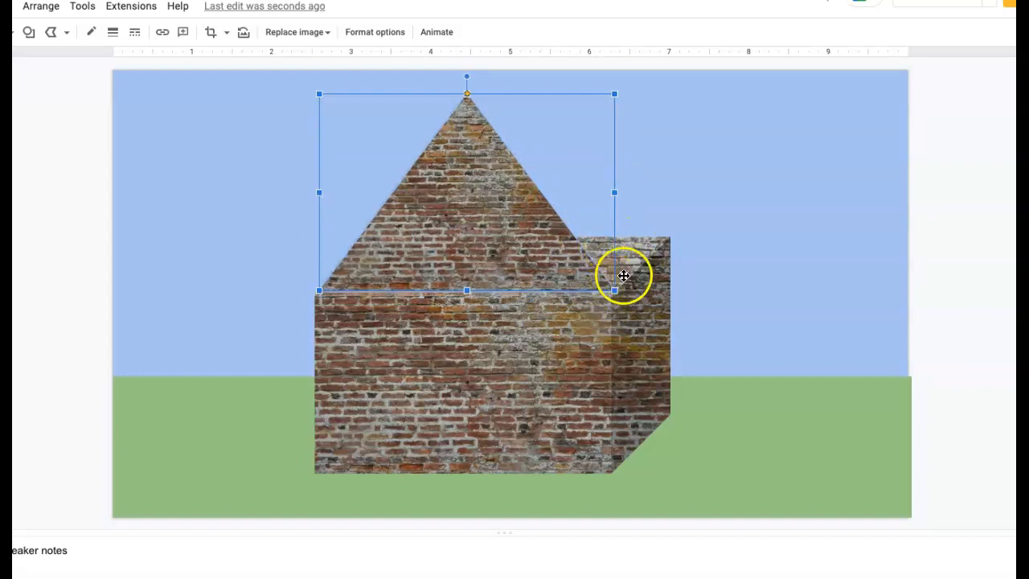
left_click(641, 219)
left_click(435, 232)
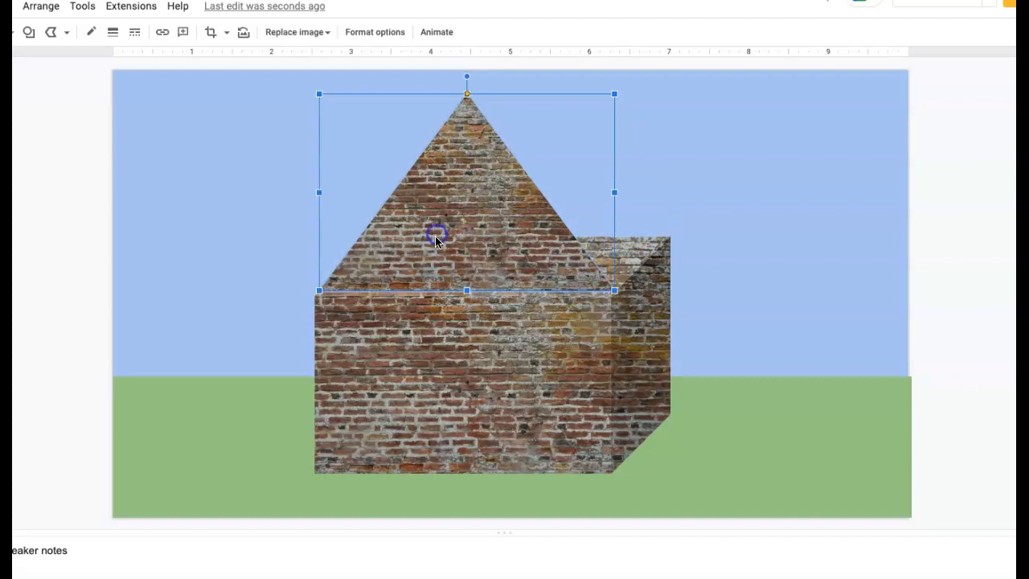
Shrink the brick cube and gable together to about 4.1 inches wide, and nudge the gable slightly down onto the cube.
left_click(394, 354, "shift")
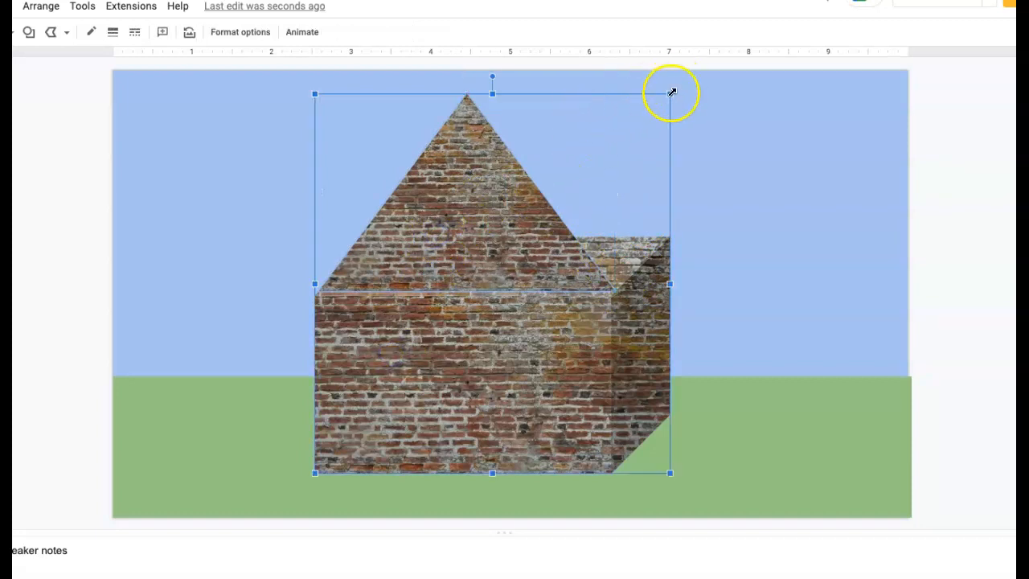
left_click_drag(668, 96, 639, 133)
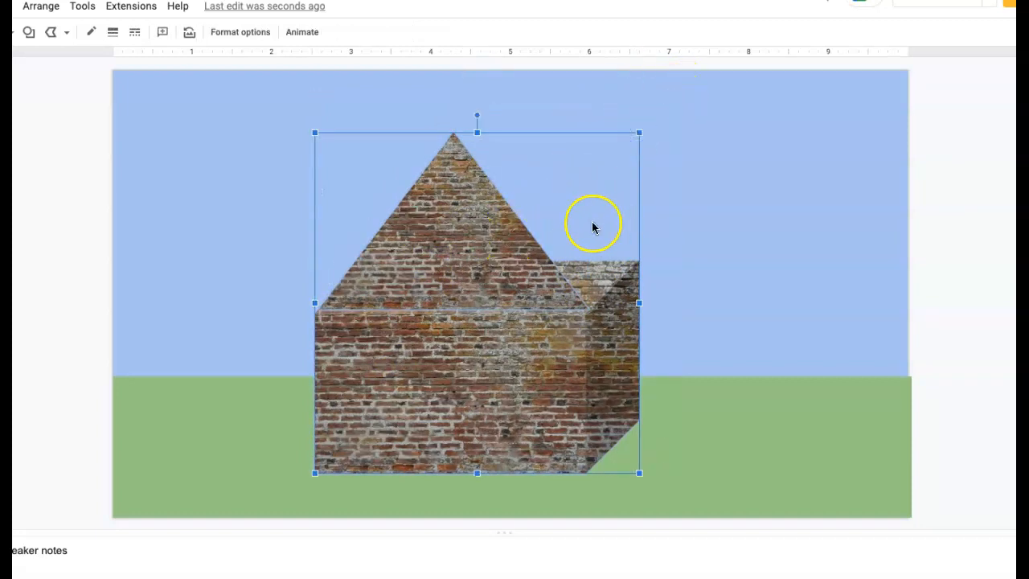
left_click(761, 220)
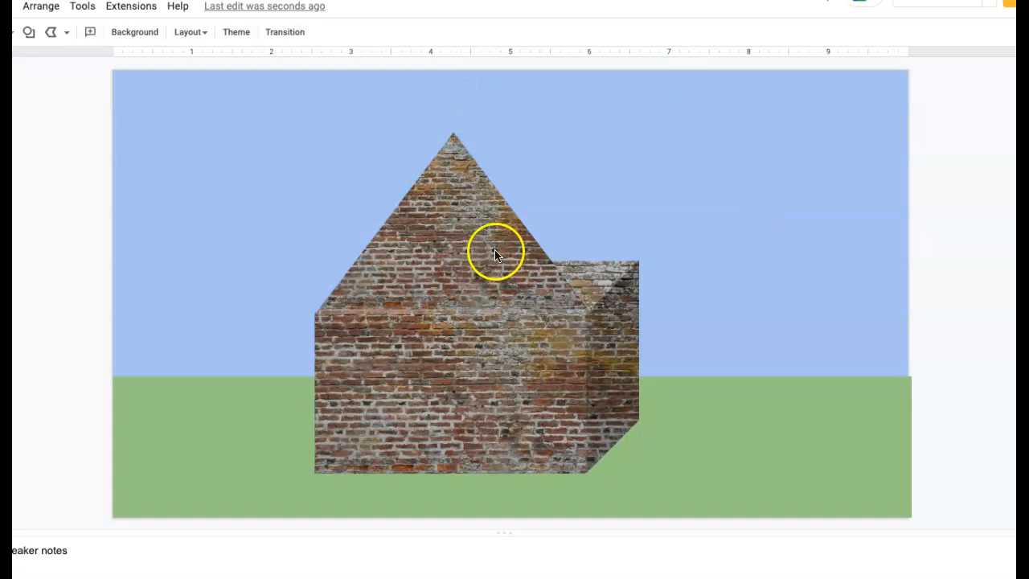
left_click_drag(468, 246, 464, 253)
left_click(660, 239)
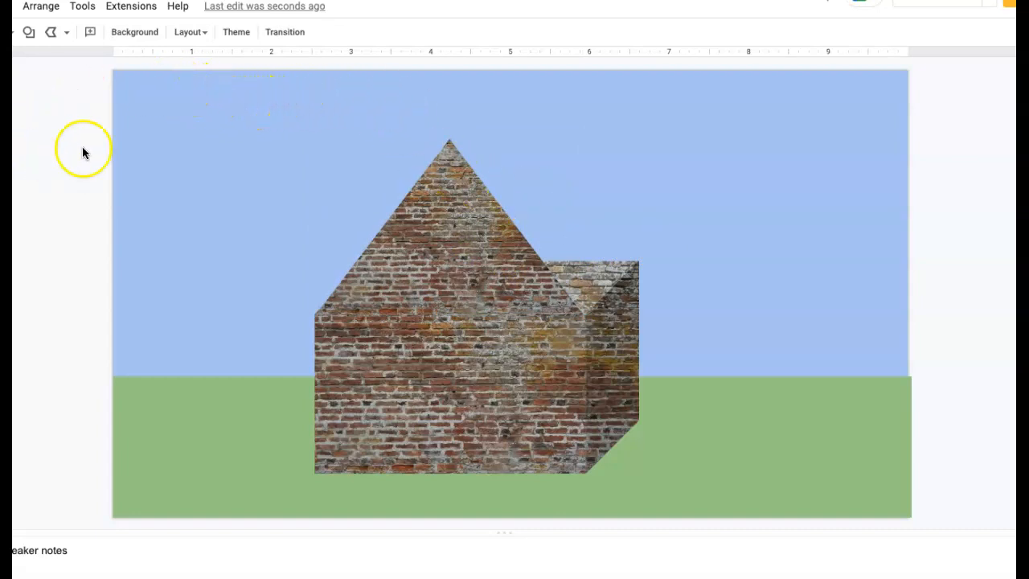
Draw a four-sided polyline roof panel from the gable's peak down to the cube's right-hand top corners and fill it dark gray.
left_click(67, 33)
left_click(74, 57)
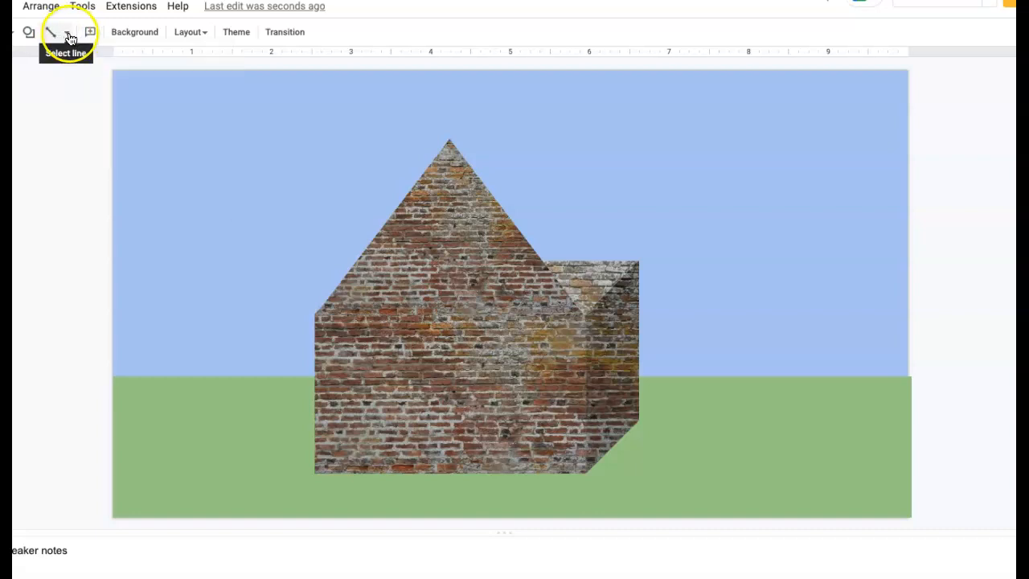
left_click(68, 35)
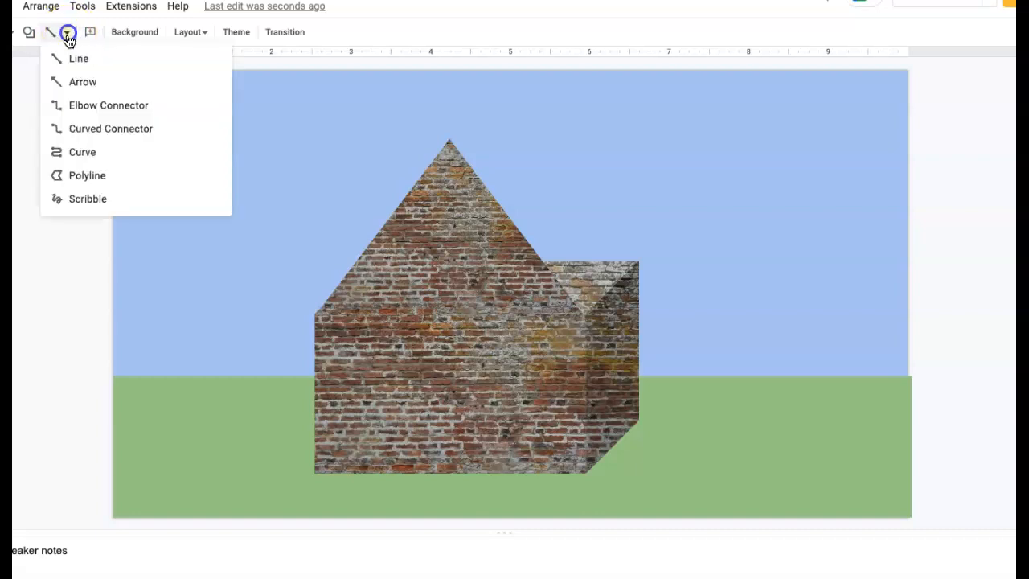
left_click(86, 176)
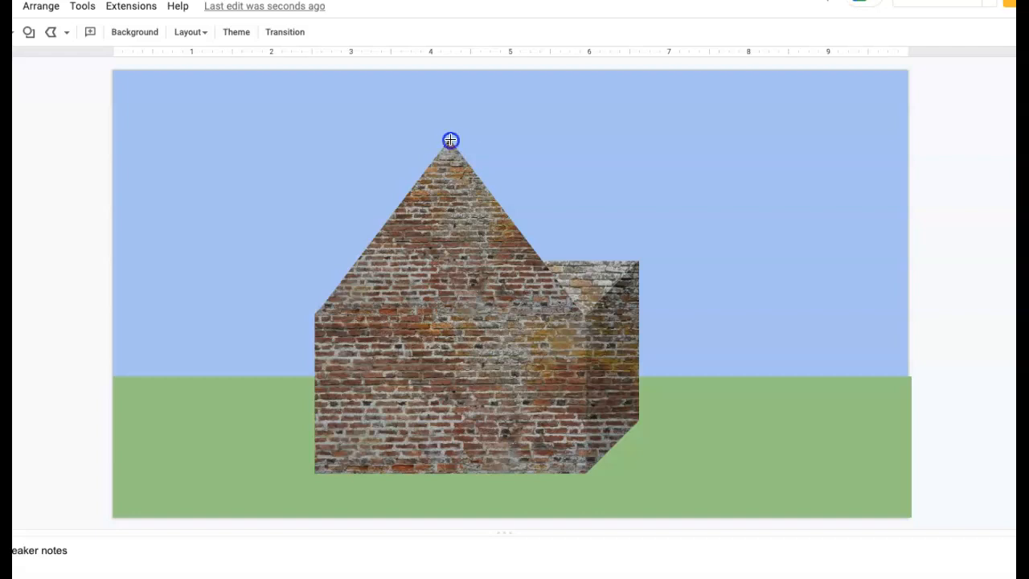
left_click(522, 117)
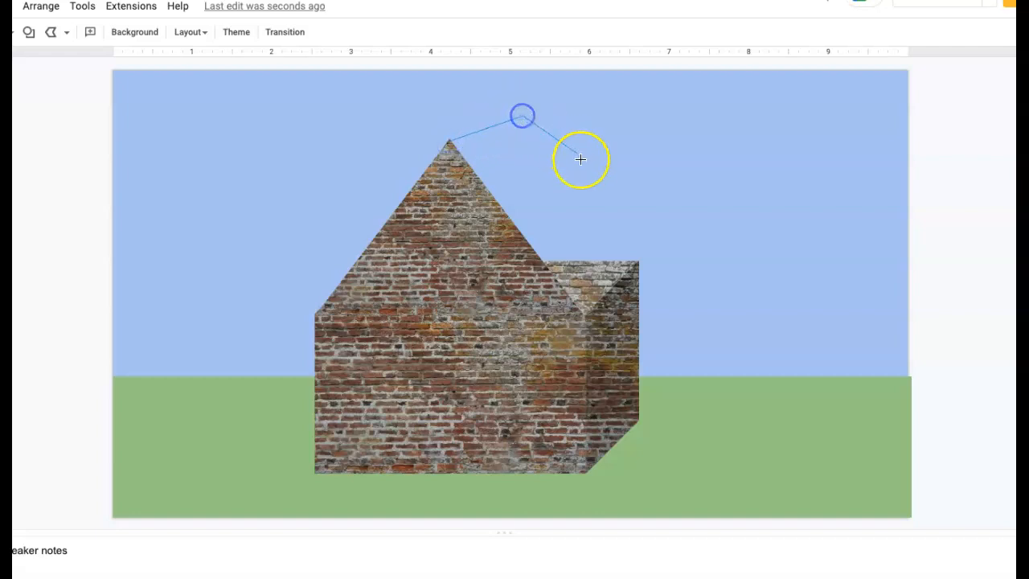
left_click(646, 265)
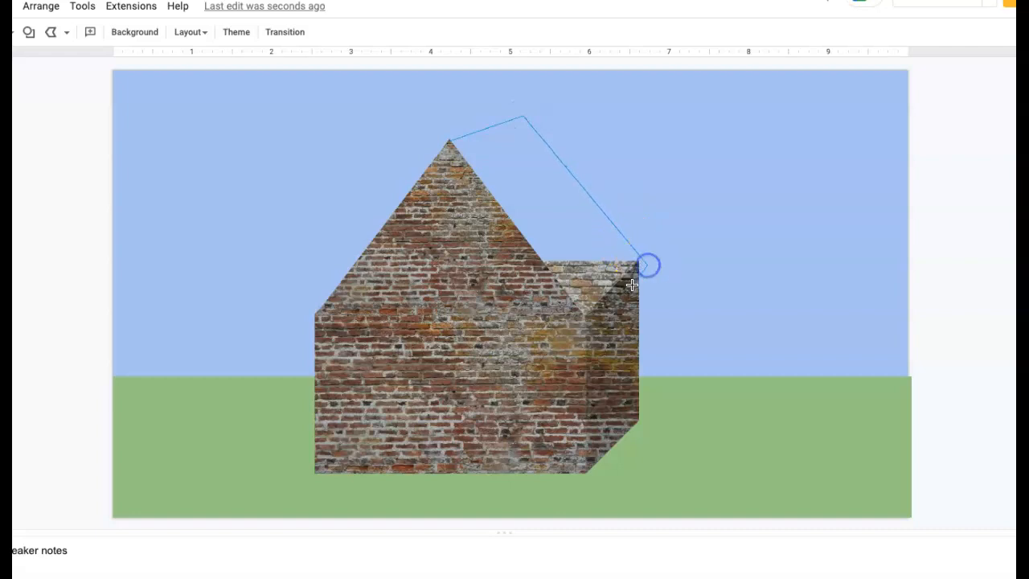
left_click(585, 323)
left_click(450, 138)
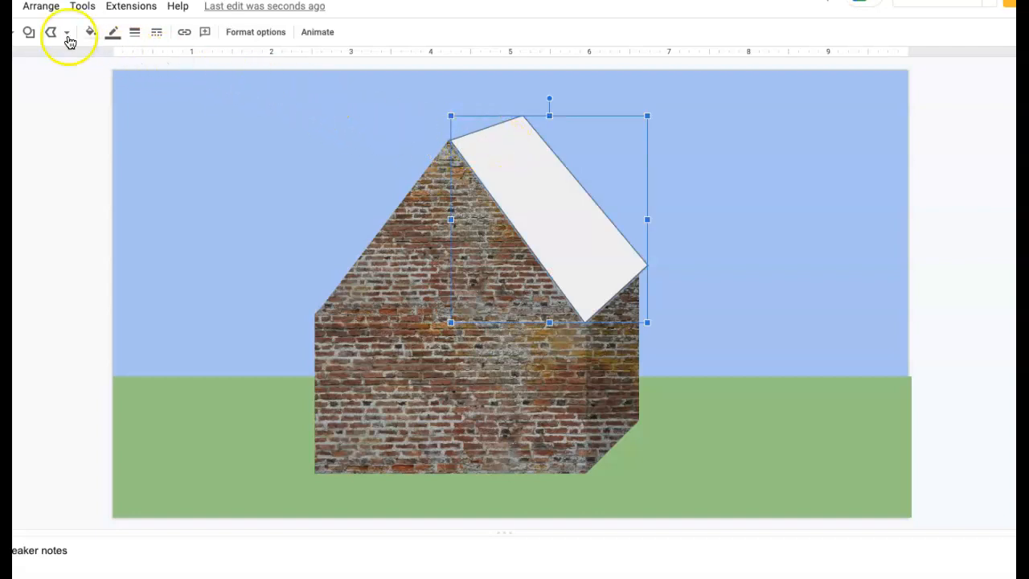
left_click(93, 33)
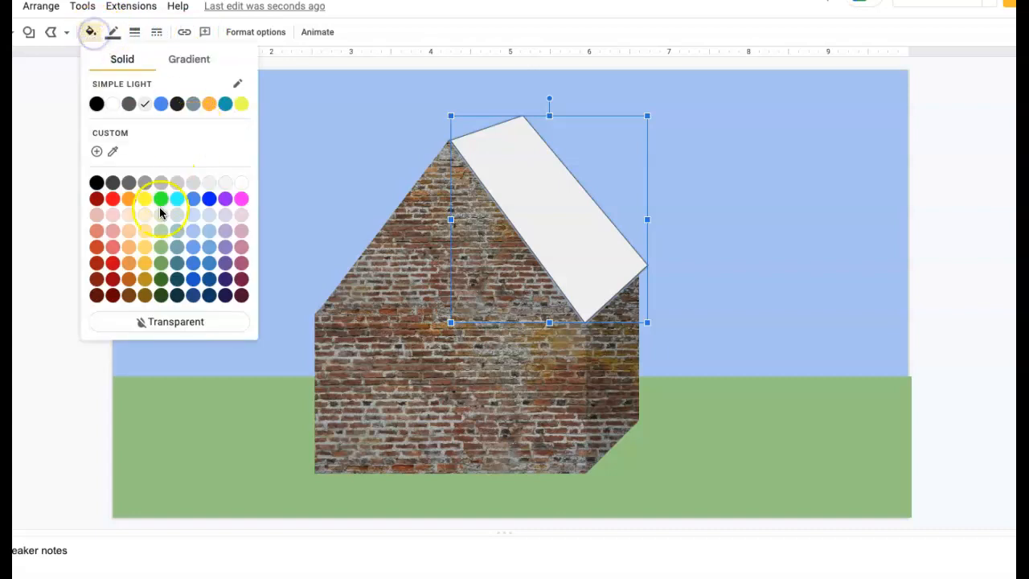
left_click(131, 184)
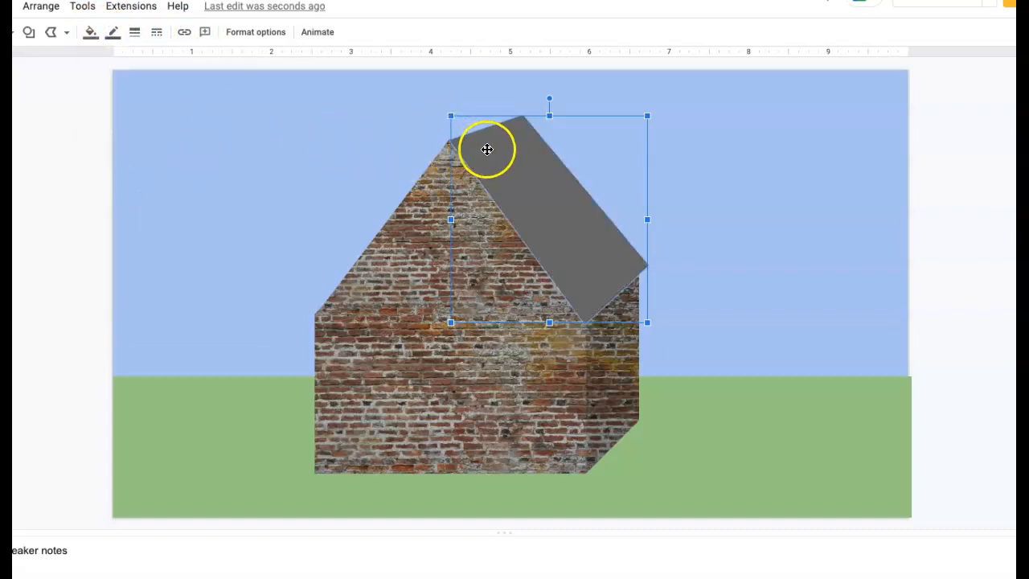
Reshape the gray roof panel by moving its corner points so it overlaps the gable's peak and right-hand slope.
double_click(488, 151)
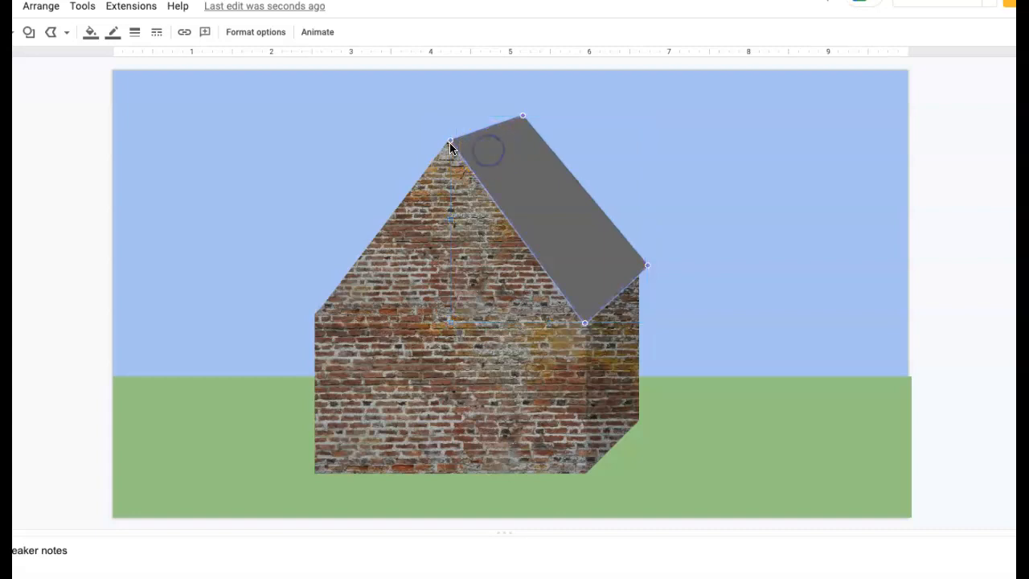
left_click_drag(450, 141, 443, 145)
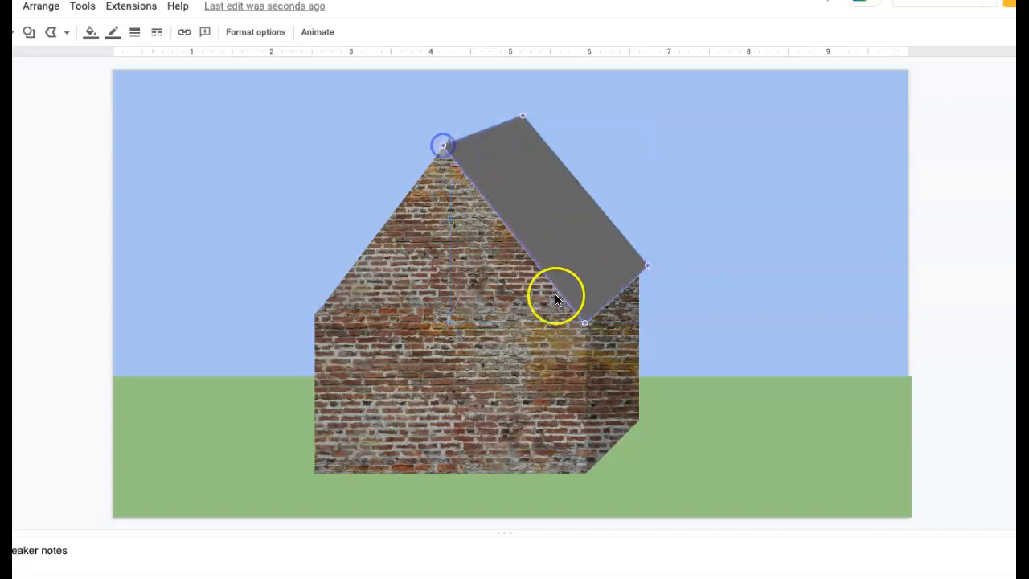
left_click_drag(579, 332, 578, 332)
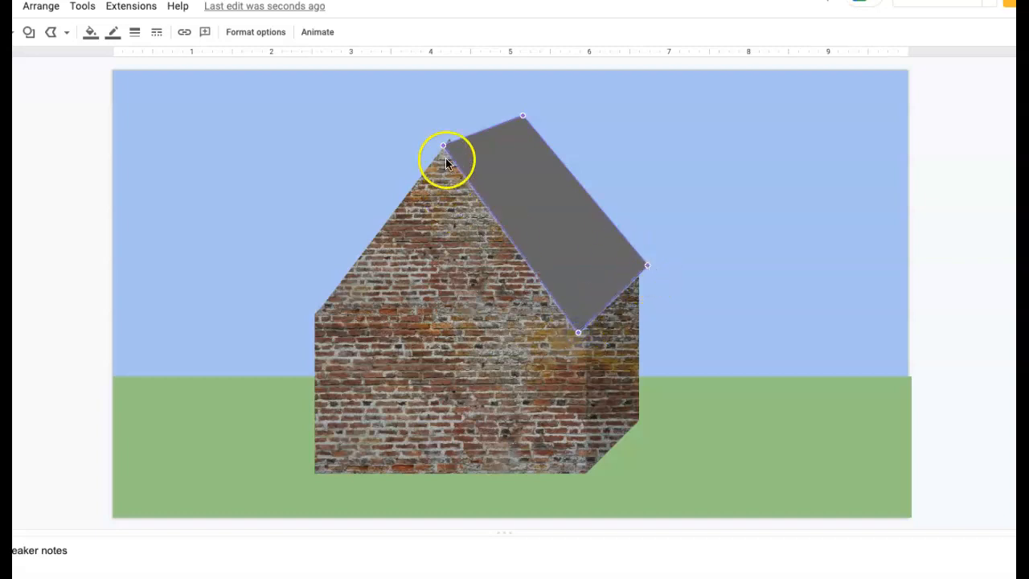
left_click_drag(447, 144, 443, 145)
left_click_drag(522, 114, 522, 113)
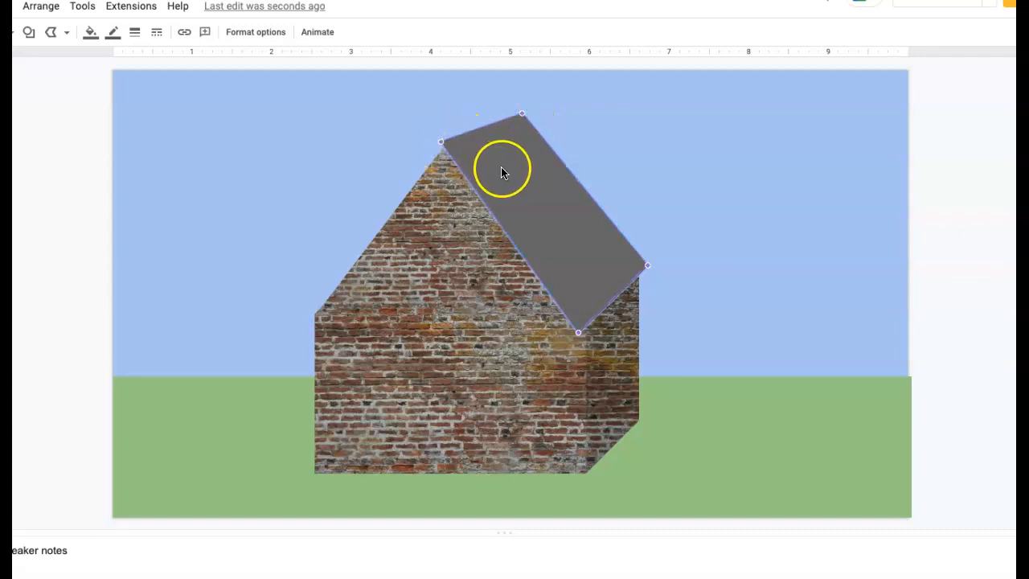
left_click(357, 147)
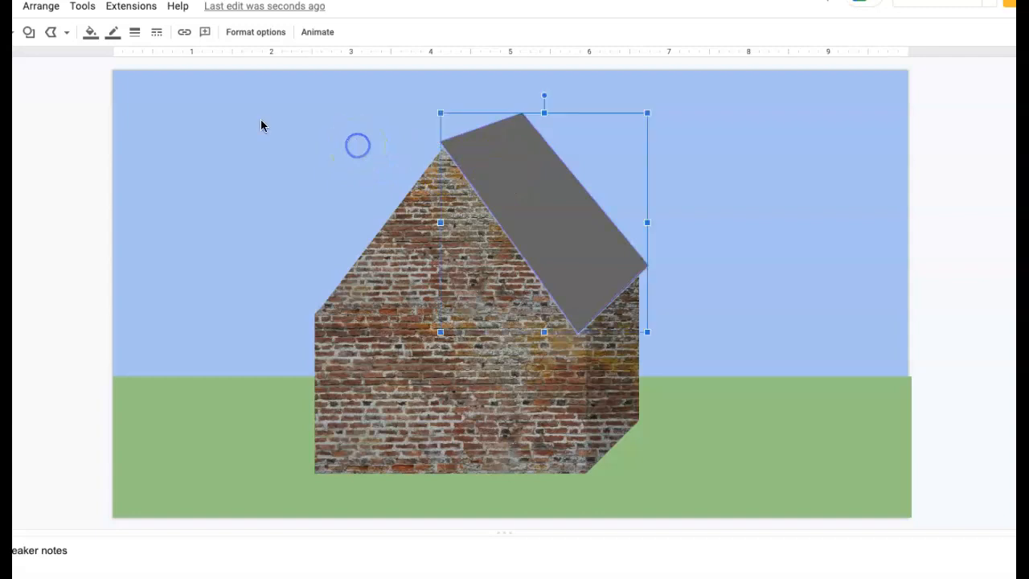
Draw a narrow dark gray polyline roof strip along the gable's left-hand slope, from the peak to just beyond the wall.
left_click(51, 33)
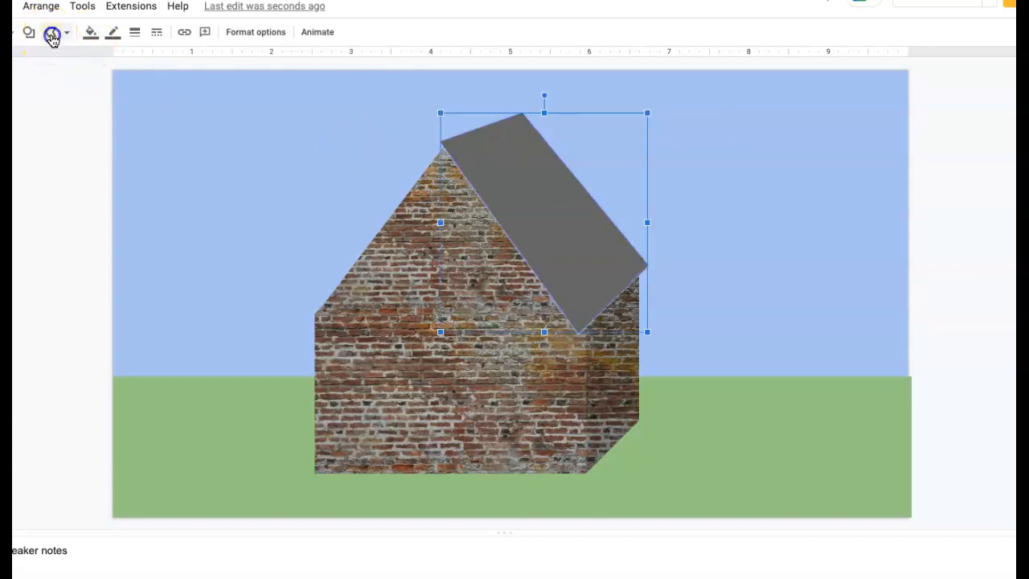
left_click(442, 142)
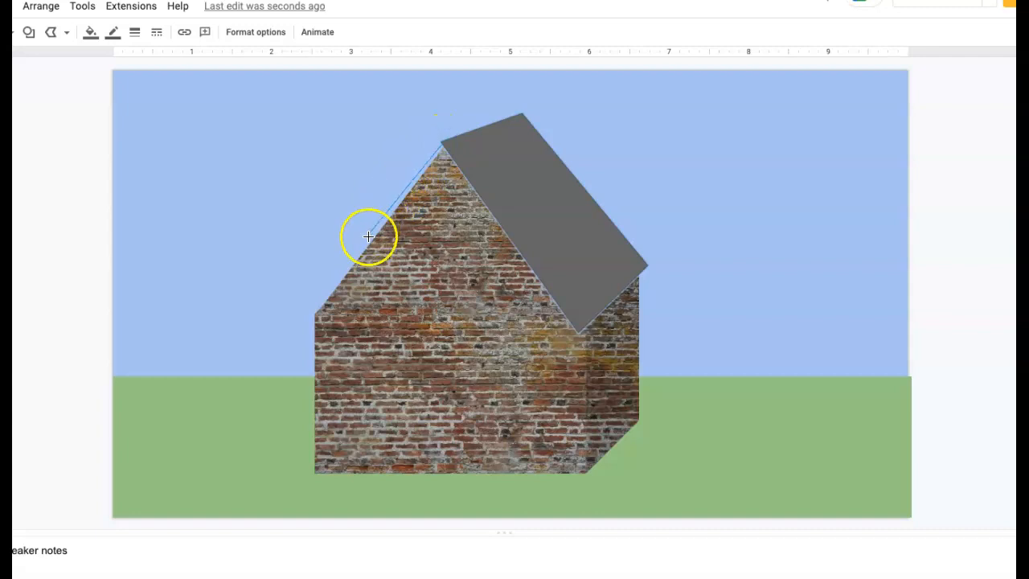
left_click(300, 314)
left_click(443, 148)
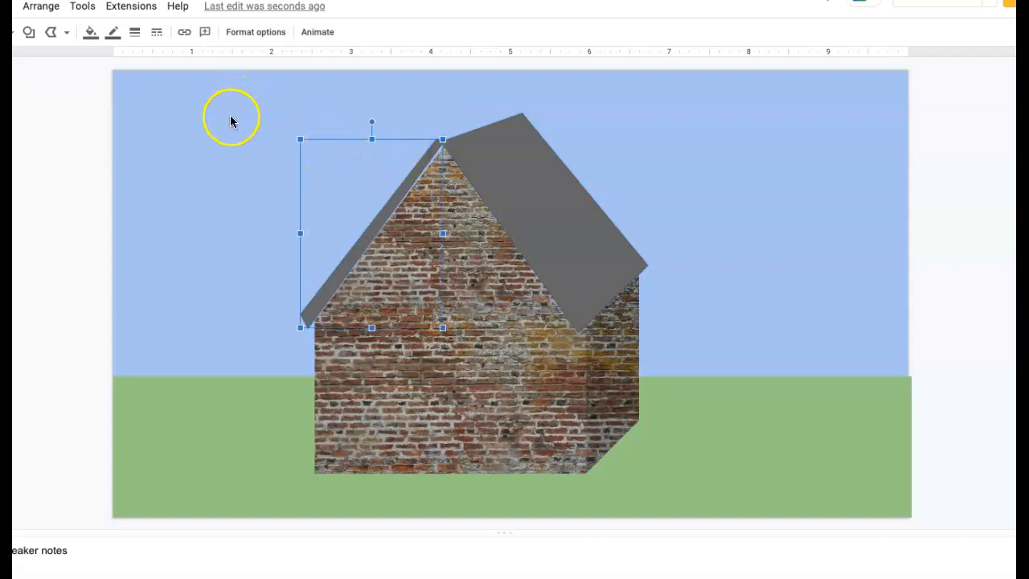
Adjust the upper corner points of the narrow roof strip so it meets the large roof panel at the peak.
double_click(378, 221)
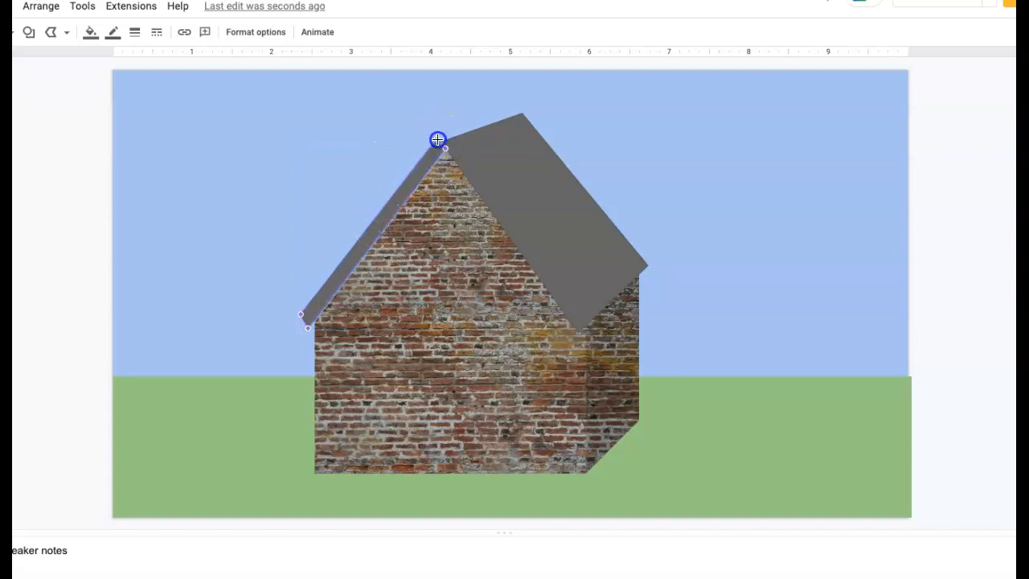
left_click(655, 184)
left_click(699, 232)
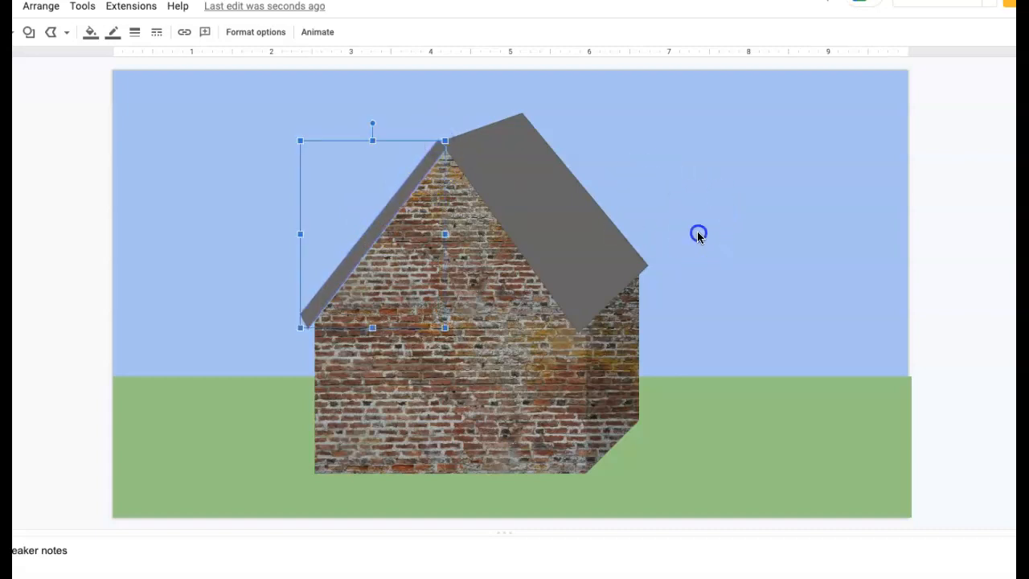
left_click(438, 144)
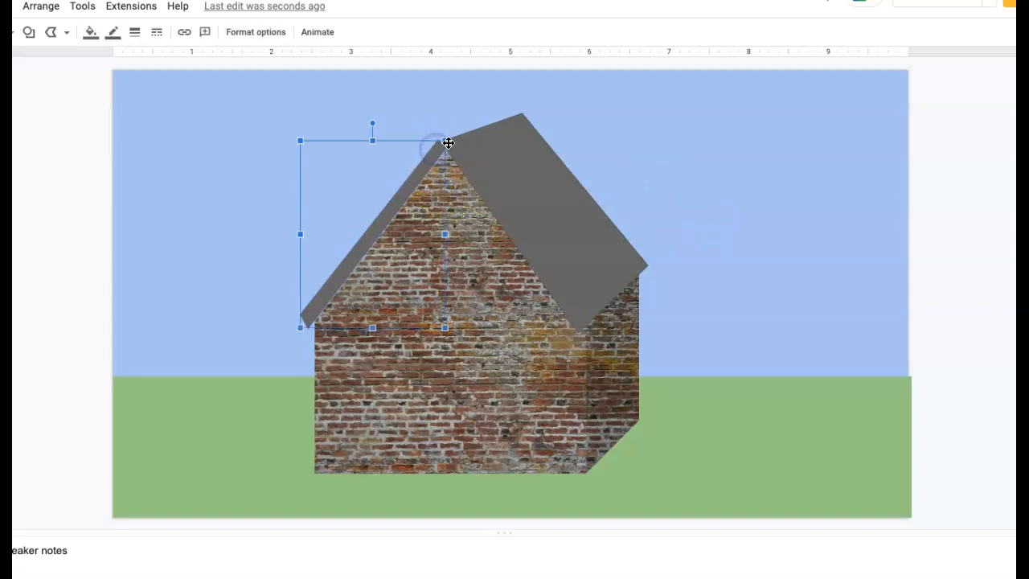
double_click(428, 160)
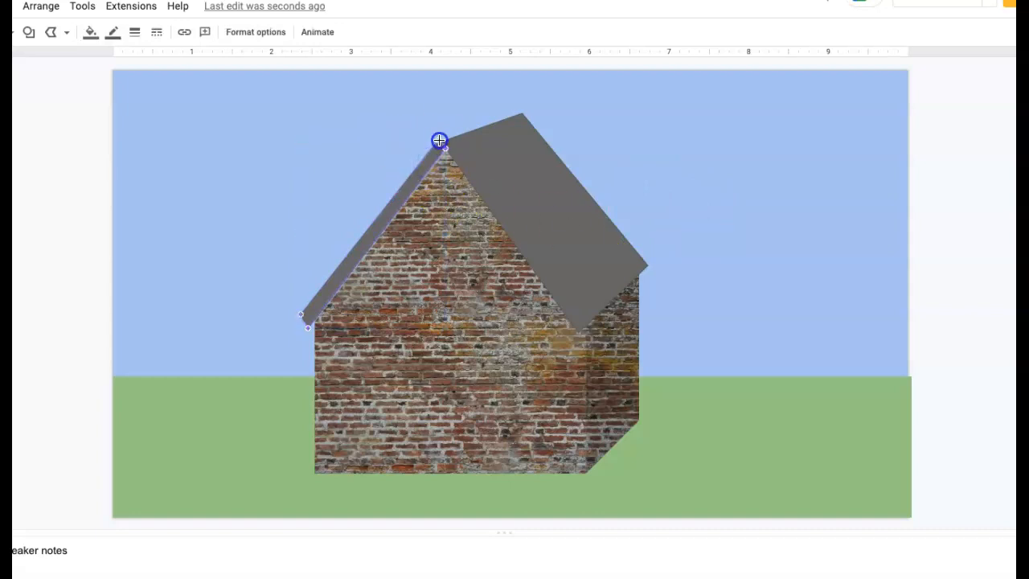
left_click(660, 172)
left_click(714, 299)
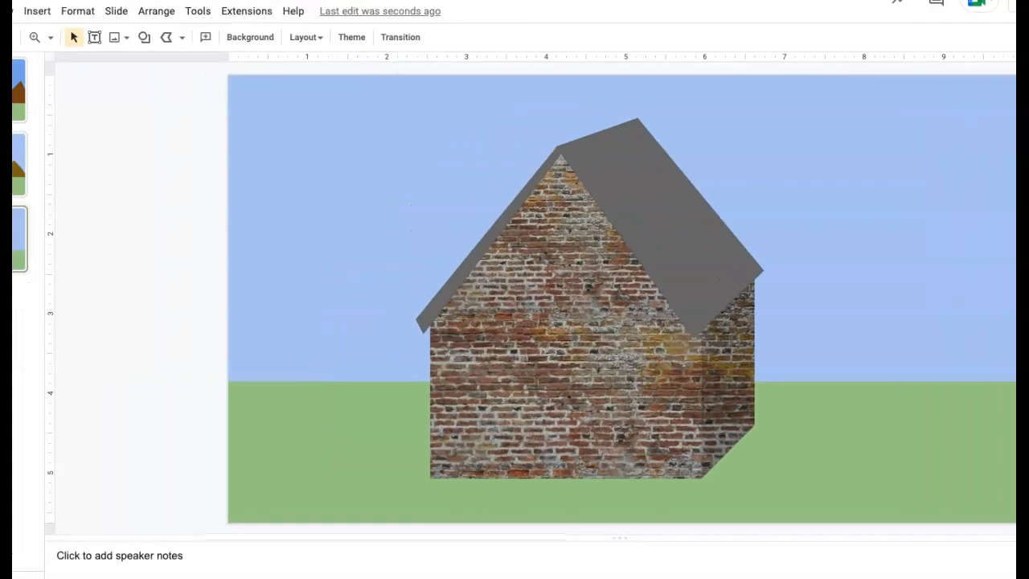
Search the web for images to insert, using the query "png door".
left_click(62, 11)
mouse_move(57, 36)
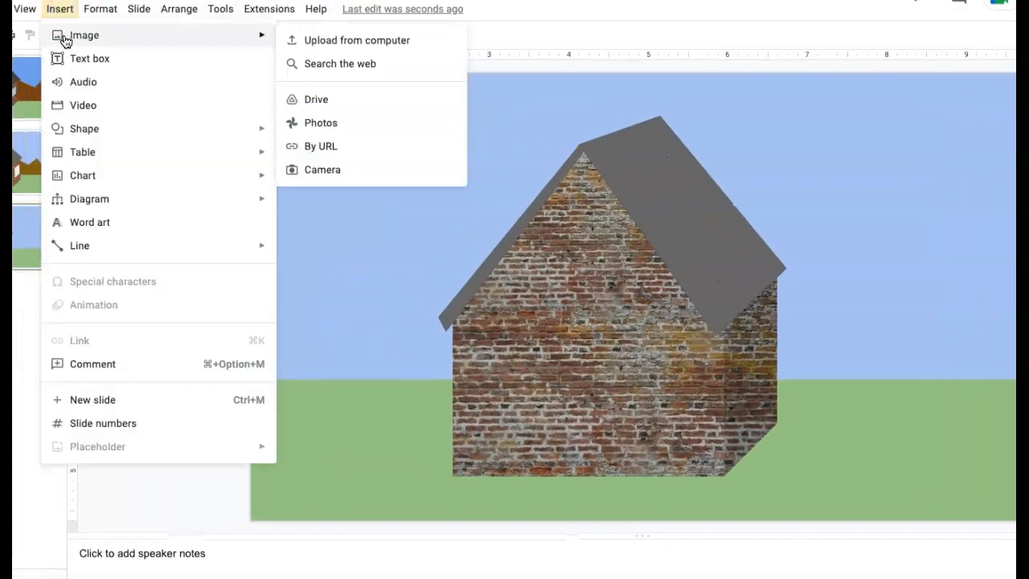
left_click(356, 64)
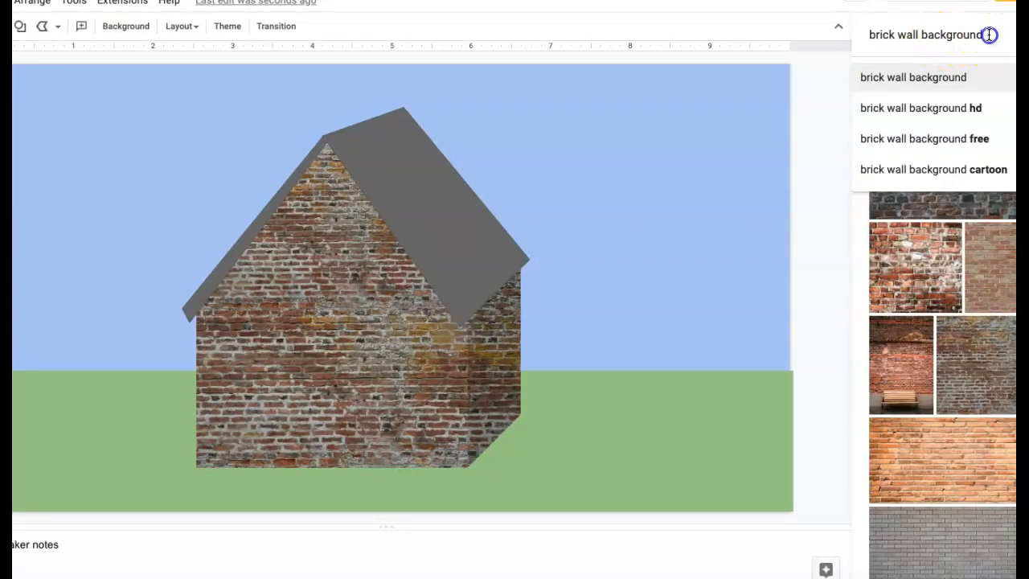
left_click_drag(989, 35, 882, 35)
type("png door")
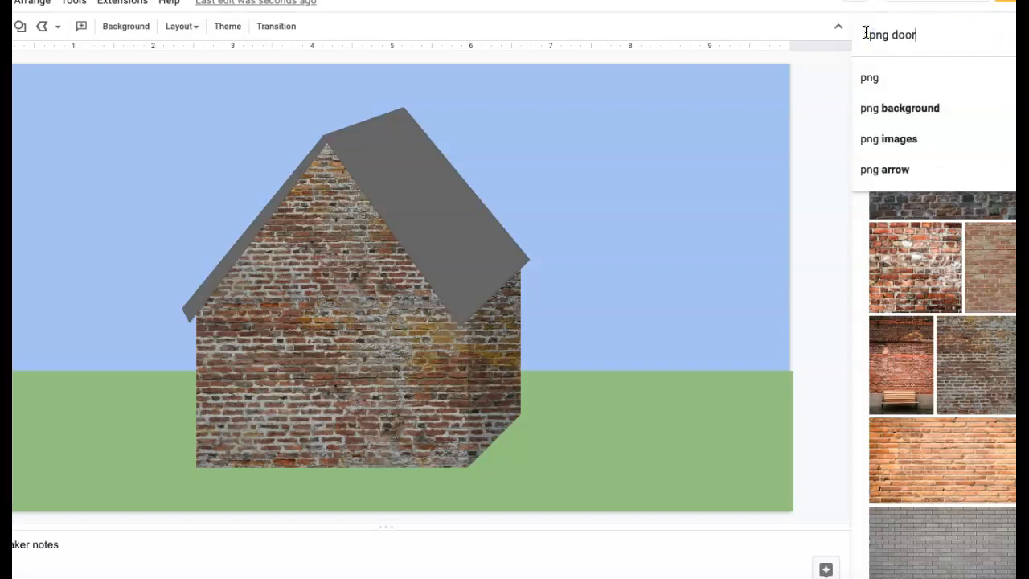
key("Return")
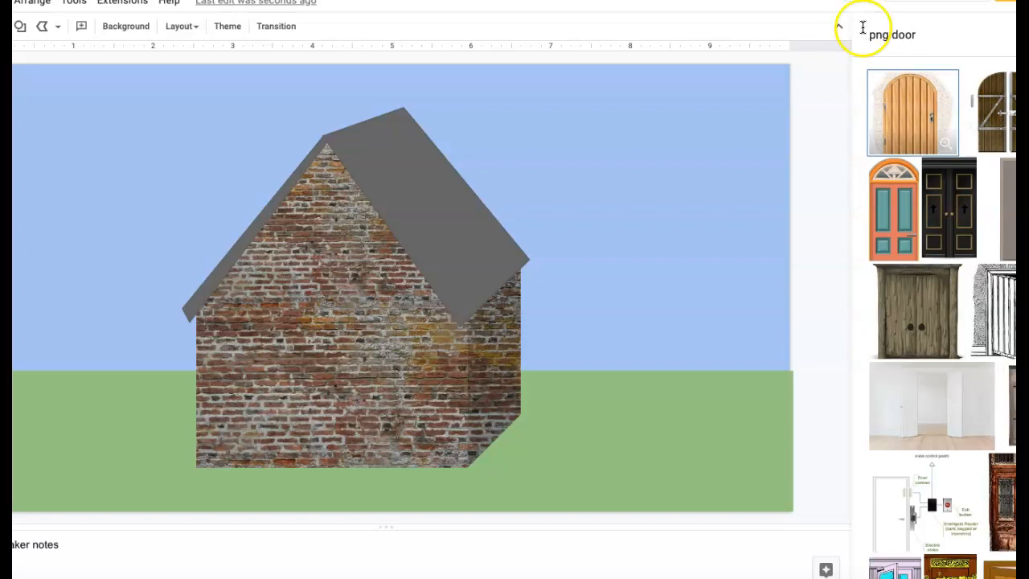
Find a blue paneled wooden door among the "png door" image results and insert it on the slide.
left_click(921, 107)
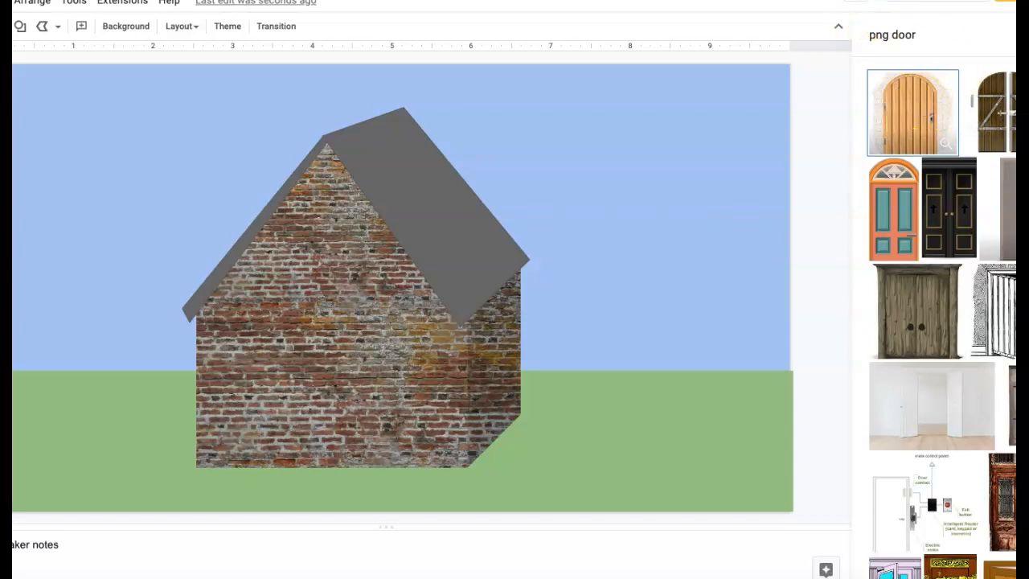
scroll(959, 241, "down", 1)
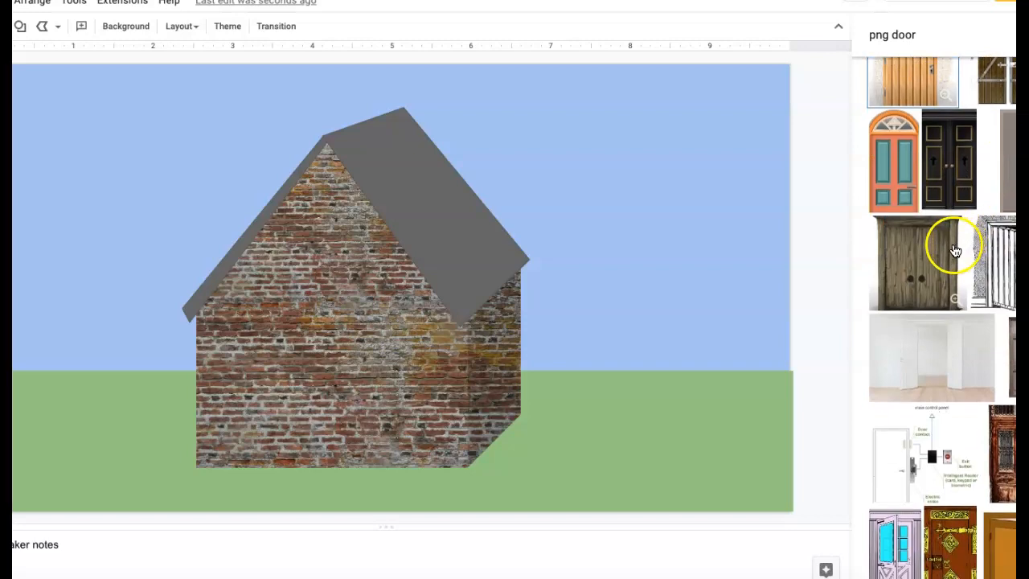
scroll(957, 250, "down", 1)
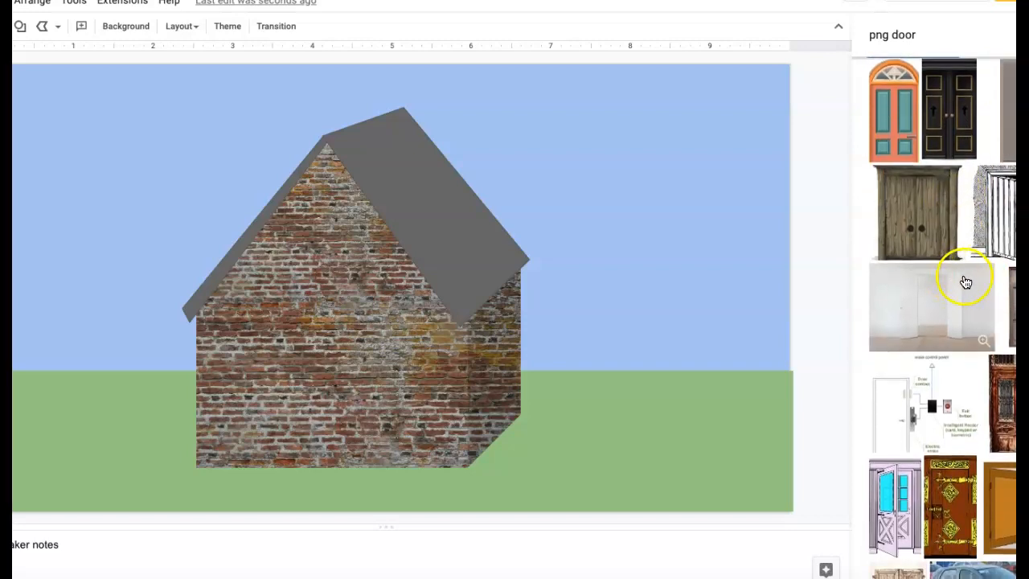
scroll(965, 280, "down", 3)
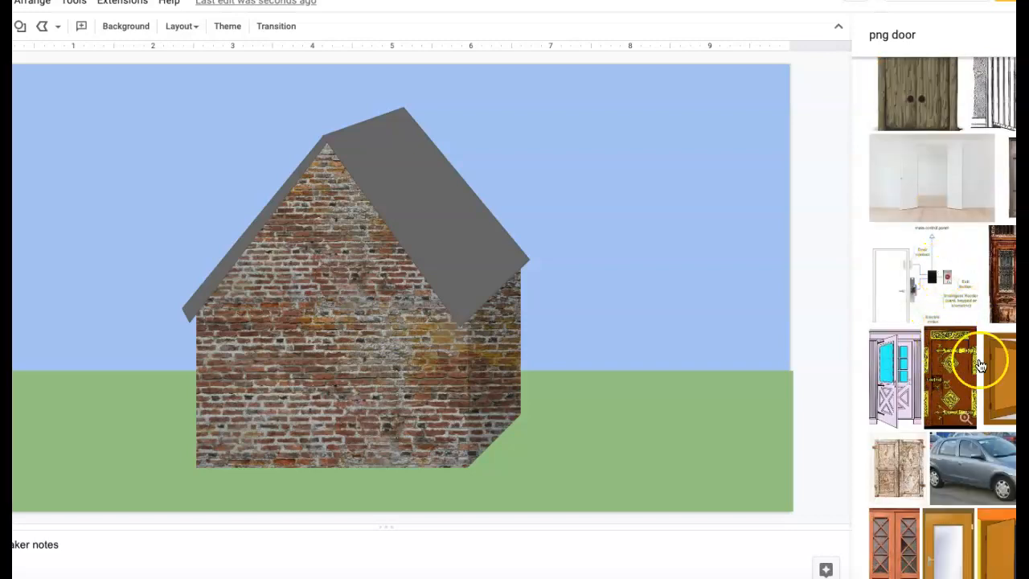
scroll(952, 354, "down", 5)
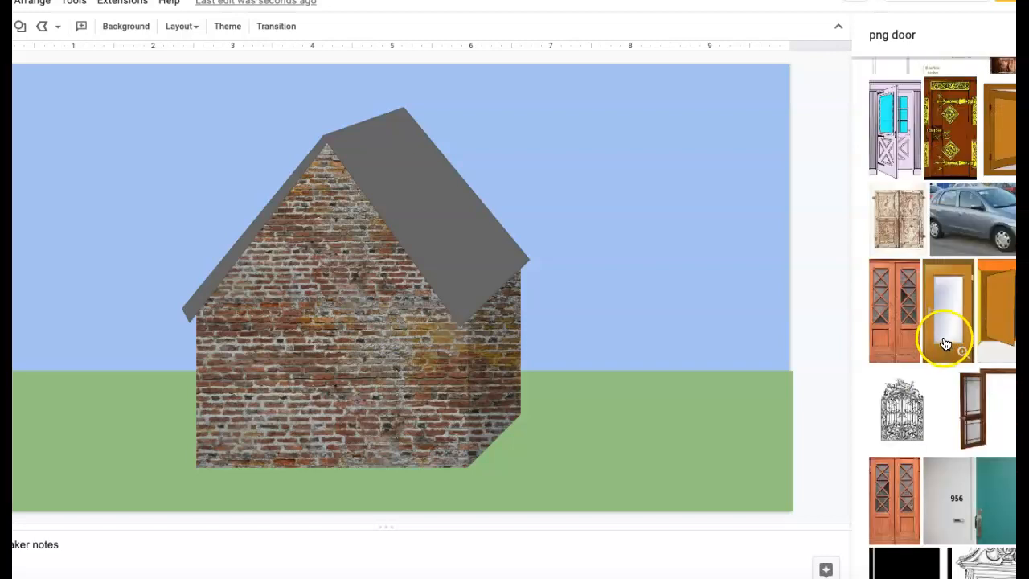
scroll(944, 335, "down", 8)
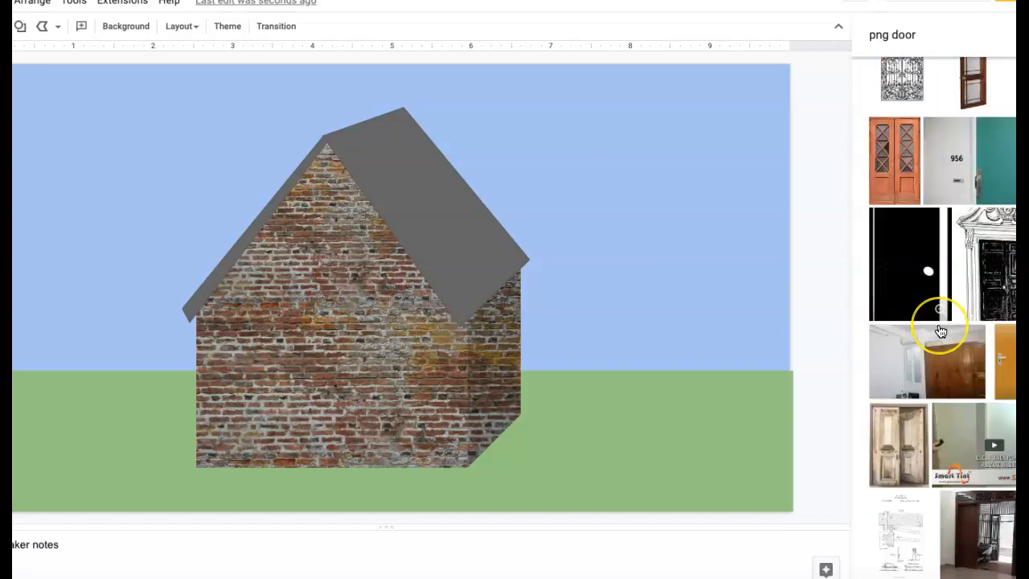
scroll(941, 331, "down", 3)
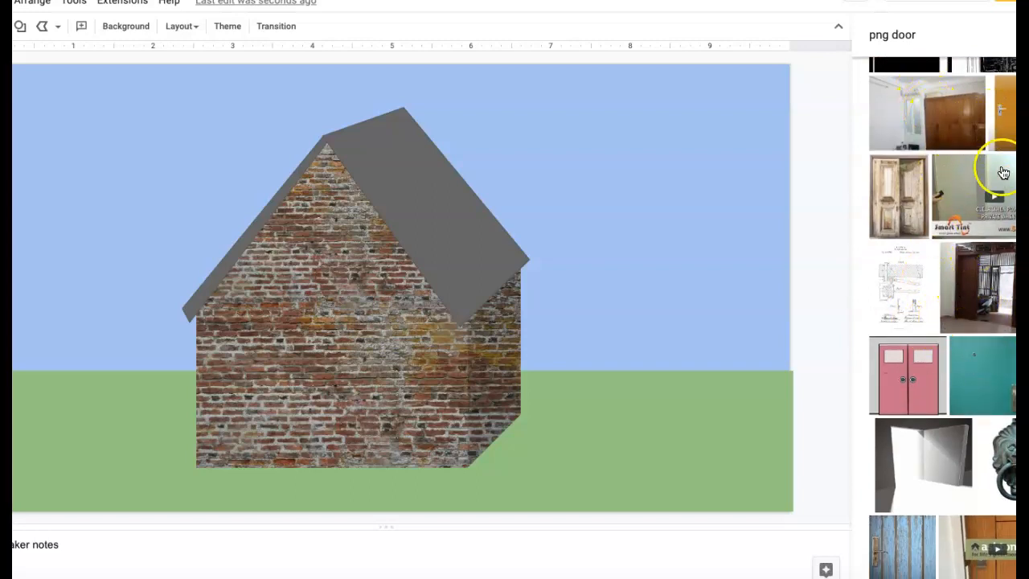
scroll(948, 337, "down", 2)
scroll(949, 331, "down", 6)
scroll(947, 324, "down", 6)
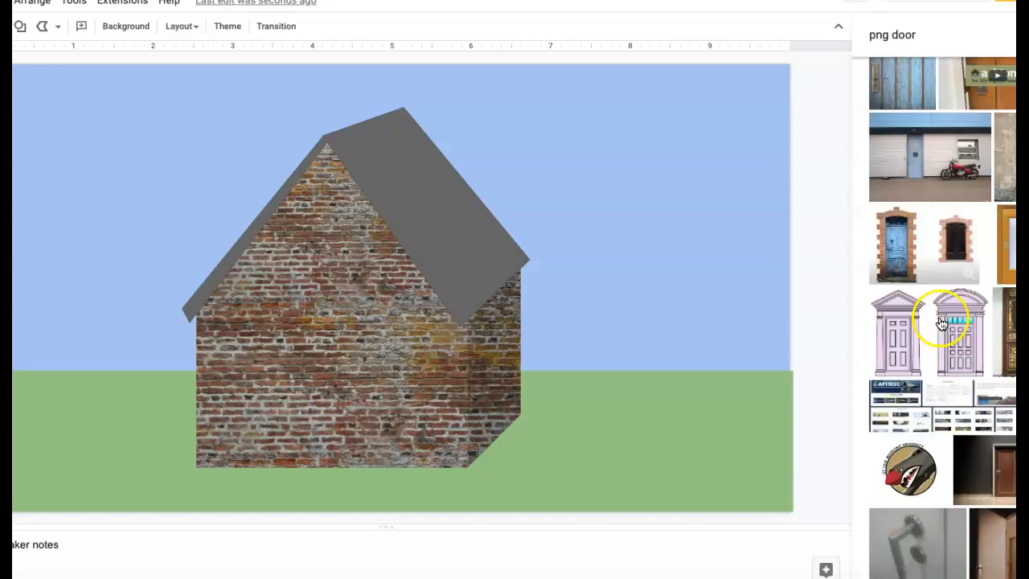
scroll(937, 334, "down", 6)
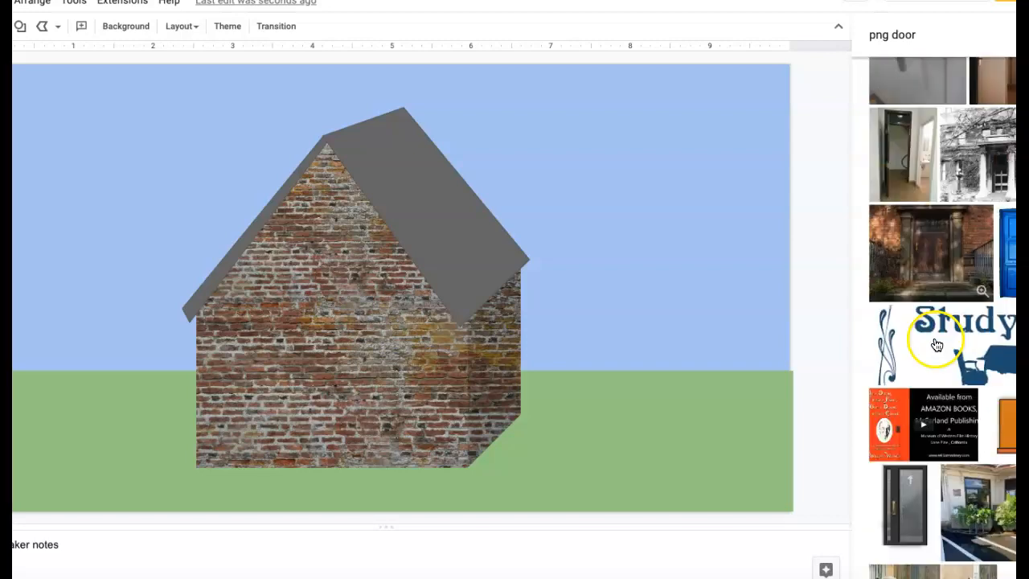
scroll(937, 345, "down", 12)
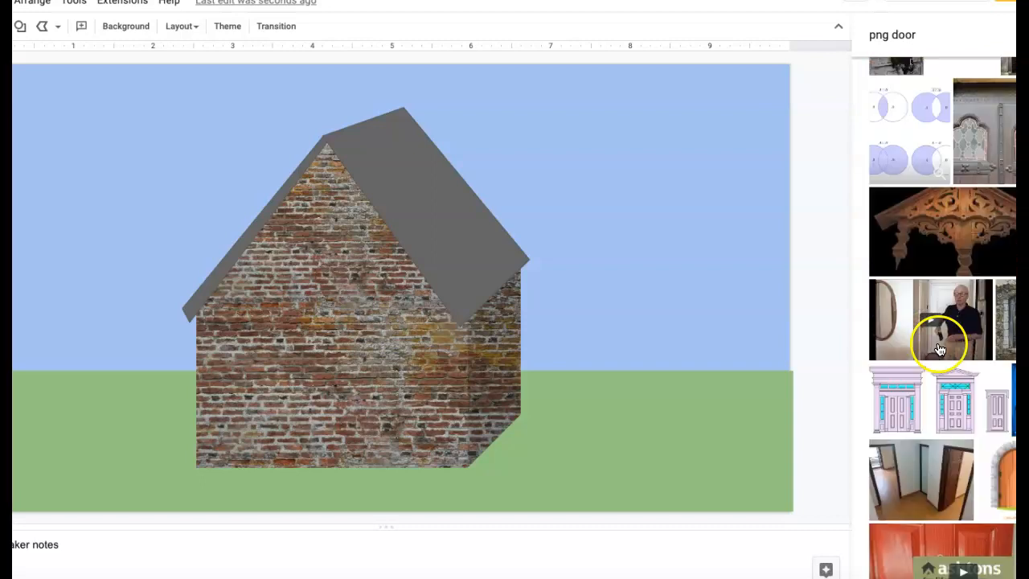
scroll(941, 347, "down", 20)
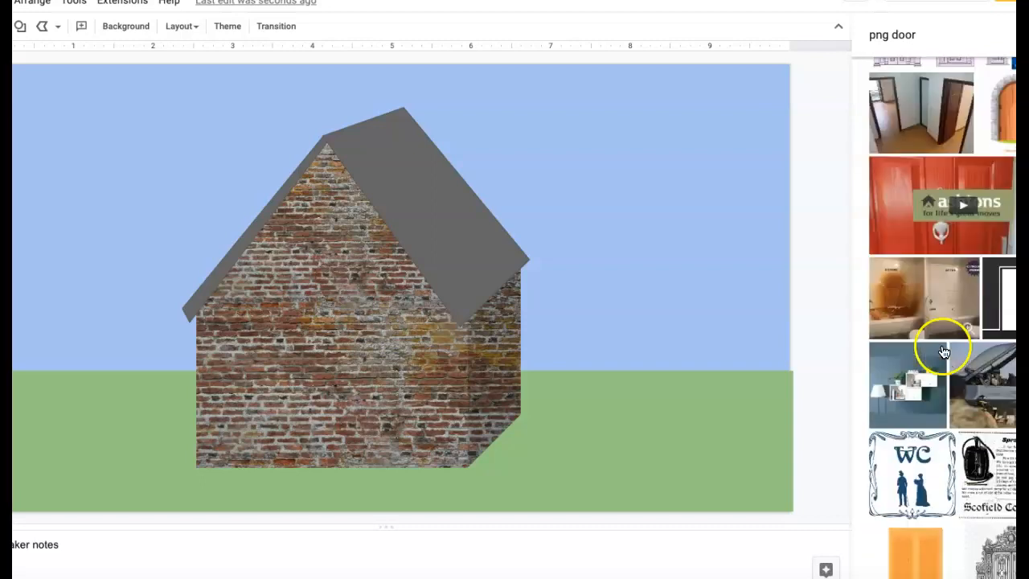
scroll(939, 346, "down", 3)
left_click(897, 408)
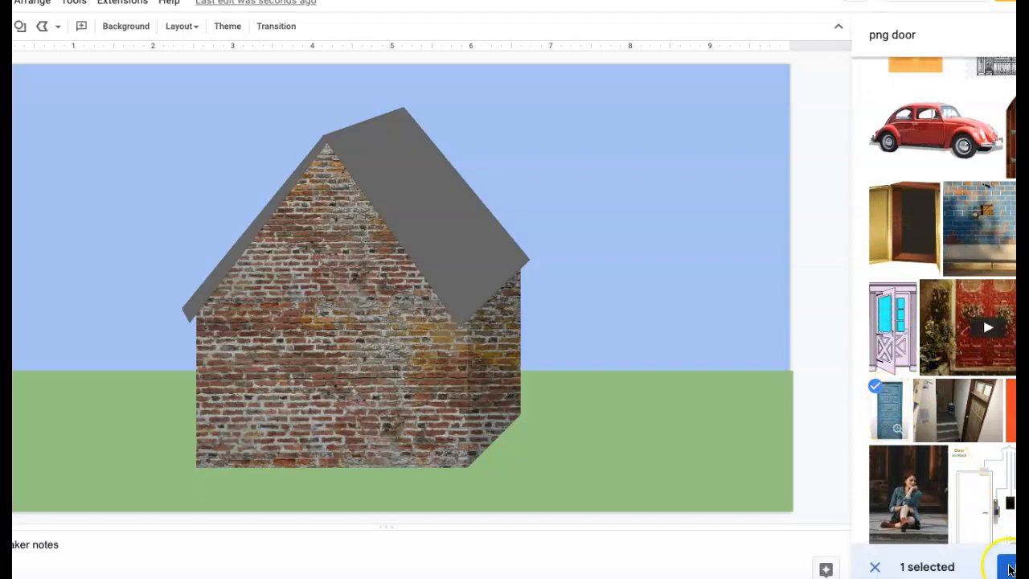
left_click(1010, 567)
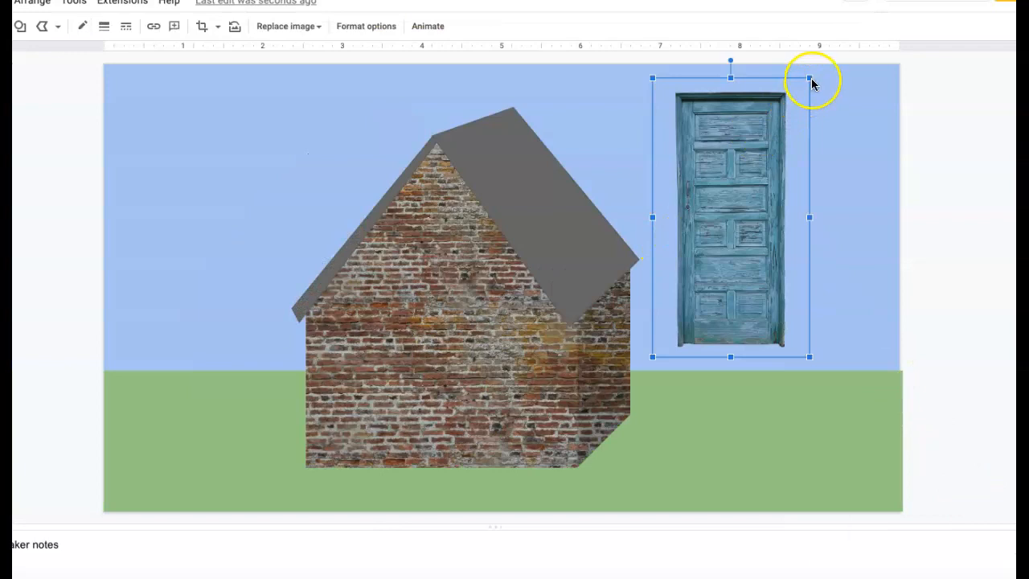
Shrink the blue door image and place it on the front brick wall with its base at the wall's bottom edge.
left_click_drag(811, 76, 766, 155)
left_click_drag(726, 236, 469, 344)
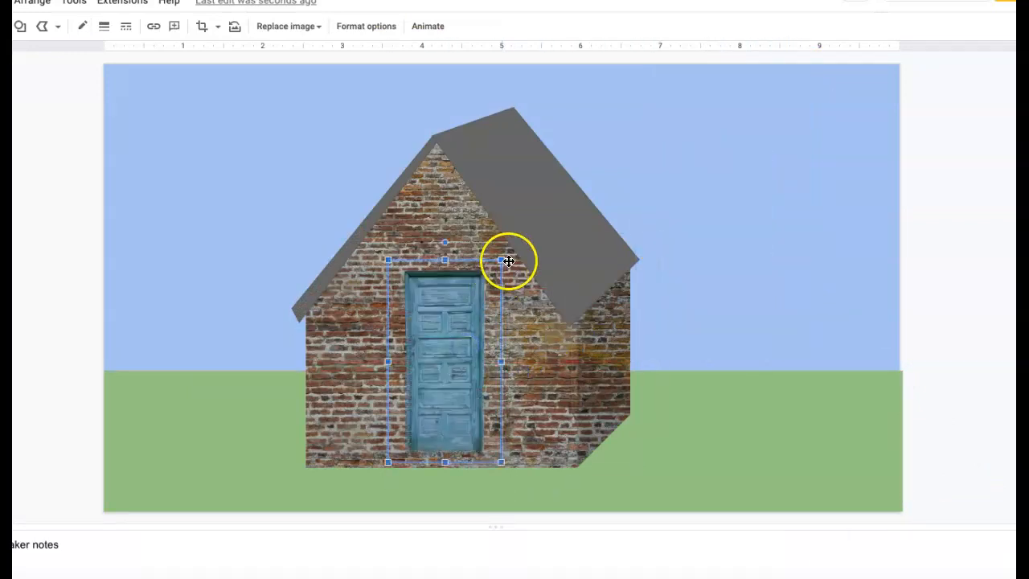
left_click_drag(502, 259, 493, 275)
left_click_drag(469, 337, 470, 354)
left_click_drag(493, 291, 488, 300)
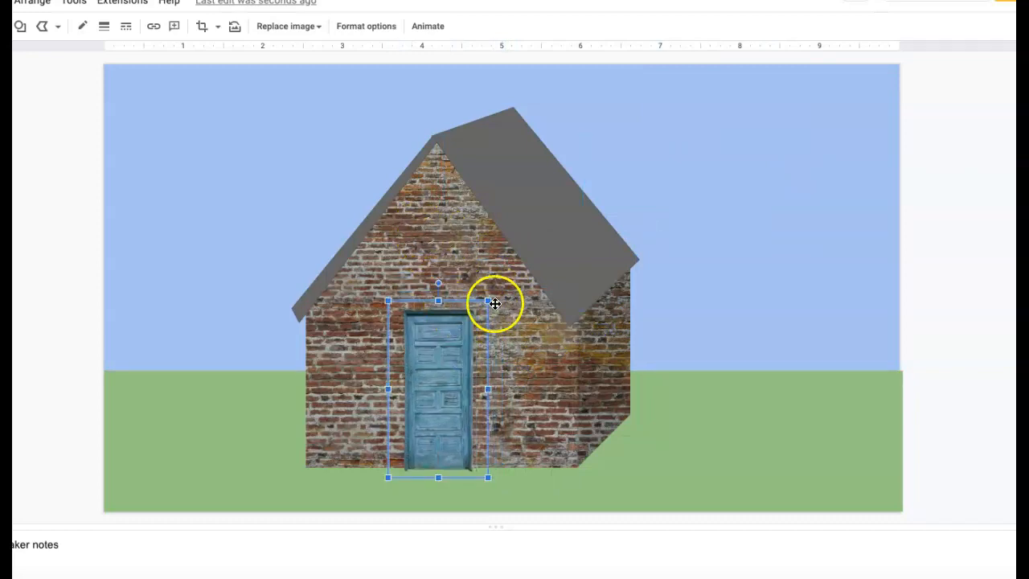
left_click_drag(489, 299, 485, 305)
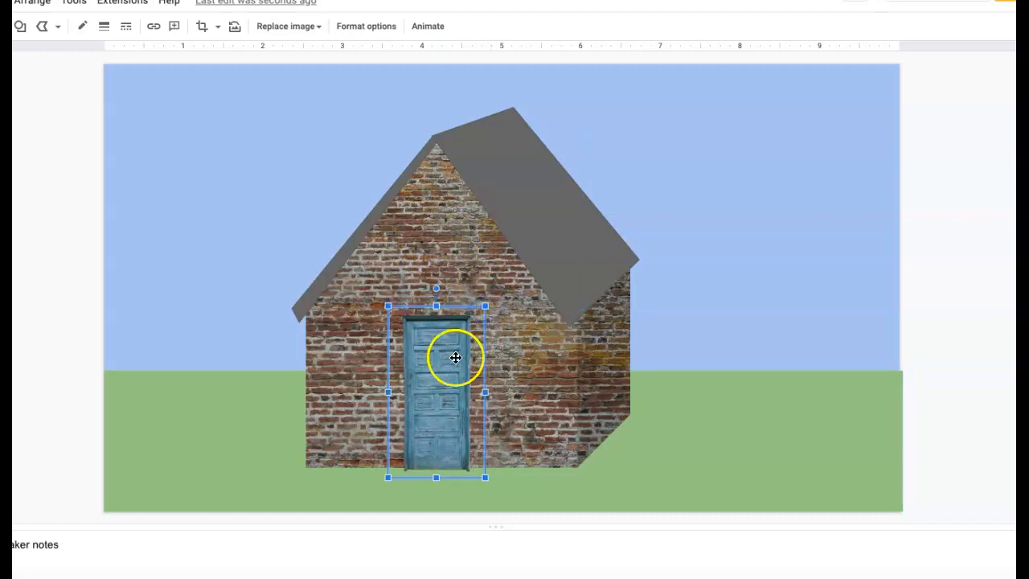
left_click_drag(456, 354, 456, 351)
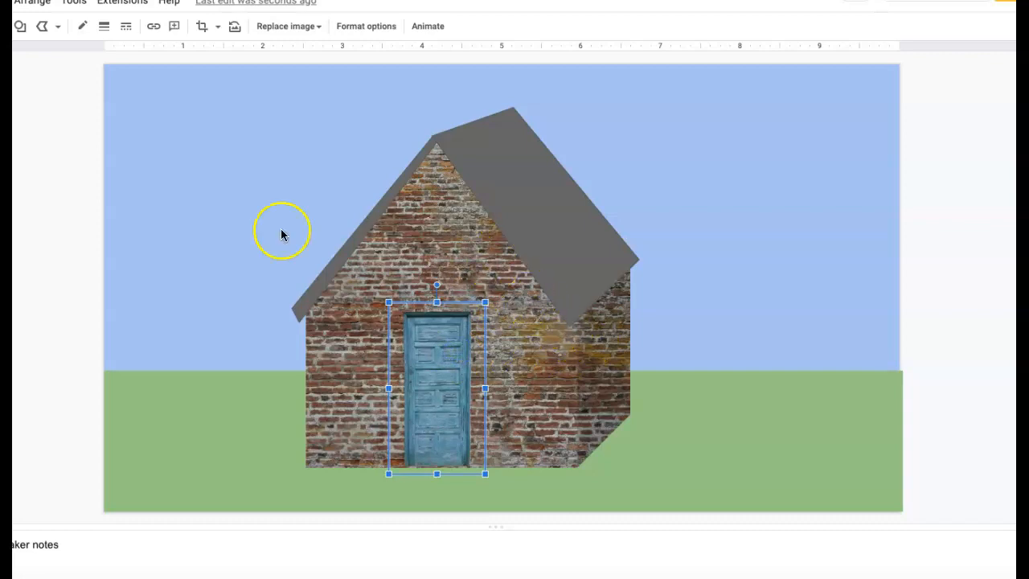
left_click(216, 200)
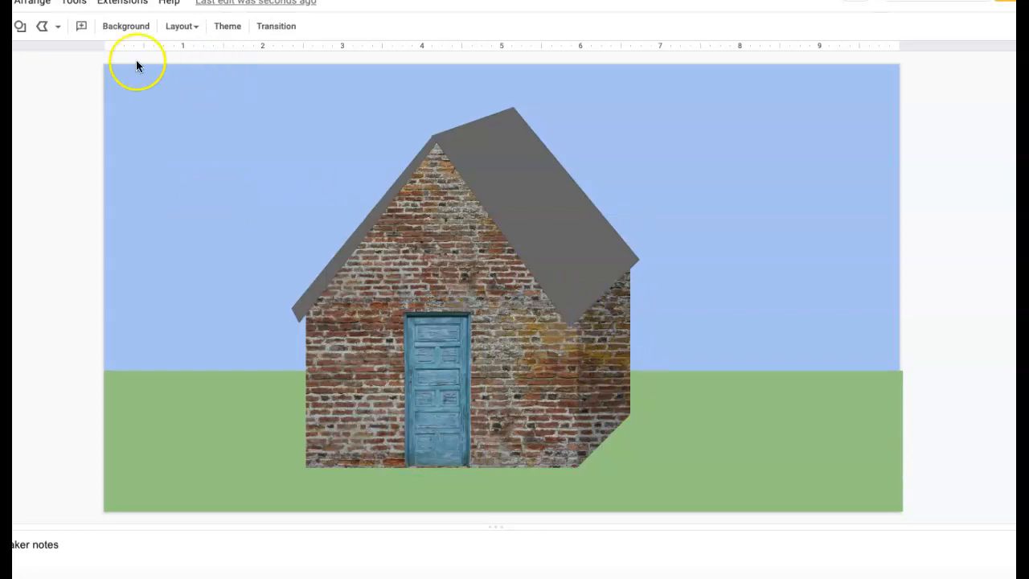
Draw a four-sided white polyline window on the house's narrow side wall, slanted to follow the wall's perspective.
left_click(44, 30)
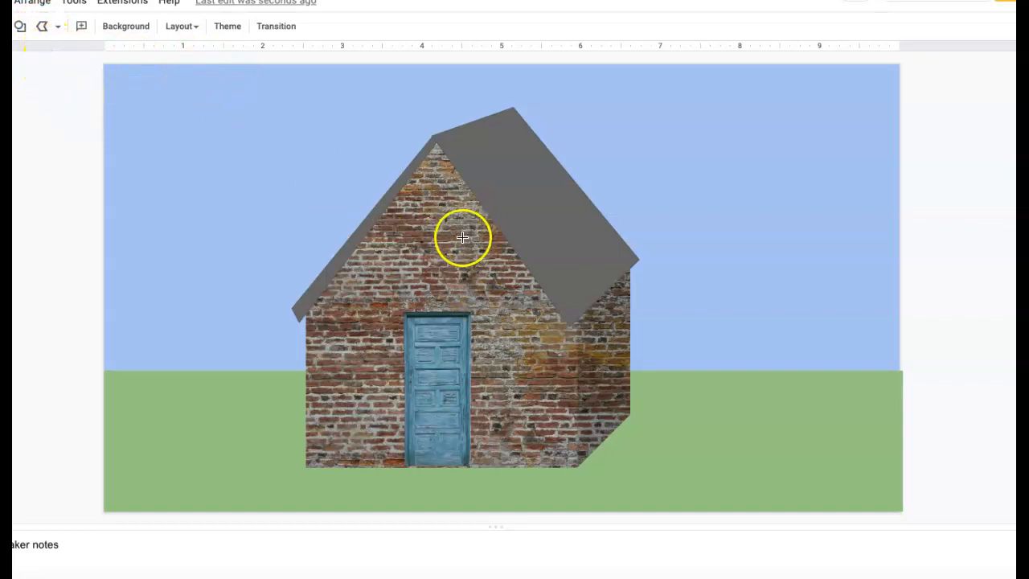
left_click(625, 302)
left_click(592, 336)
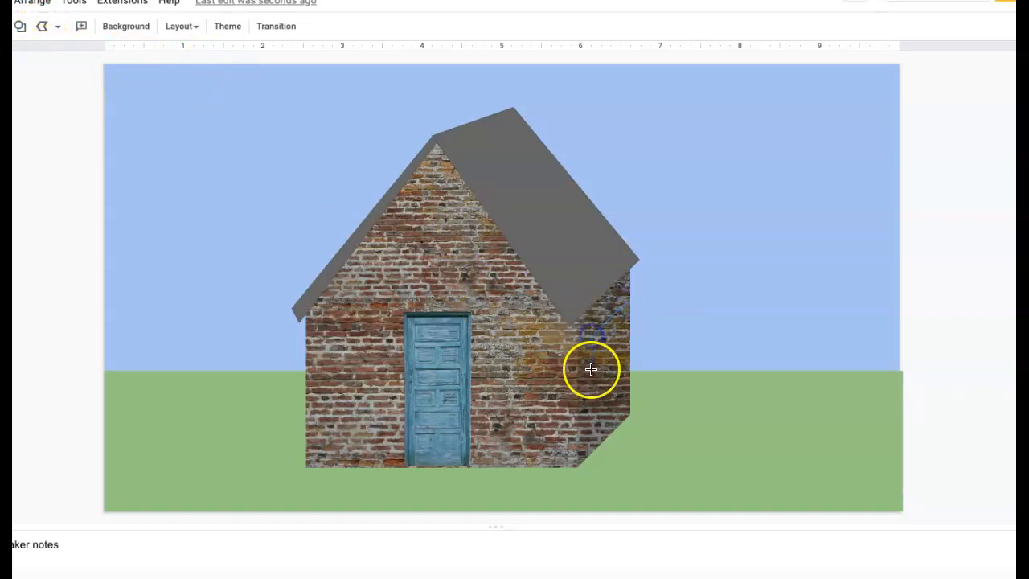
left_click(594, 404)
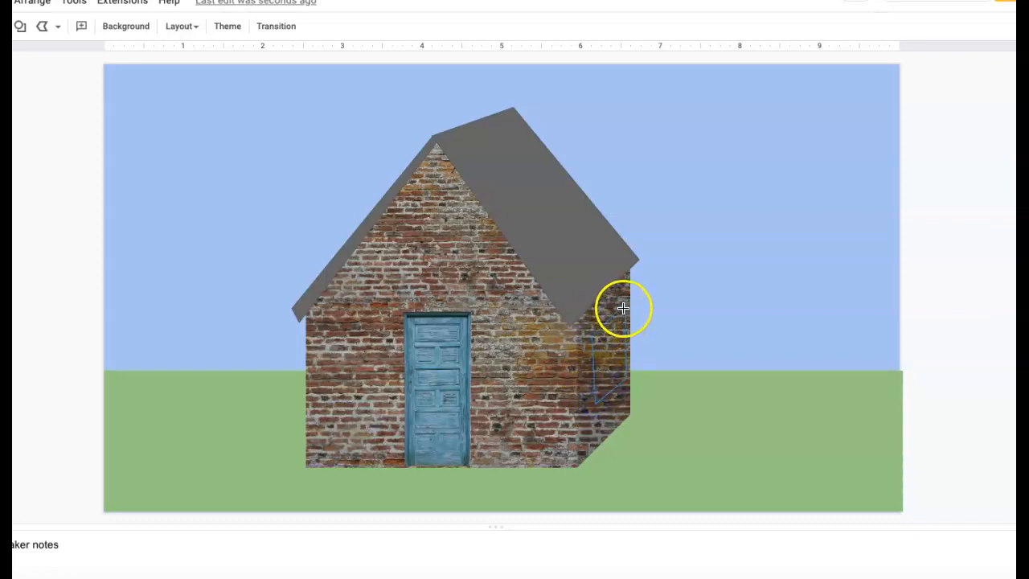
left_click(625, 308)
double_click(608, 366)
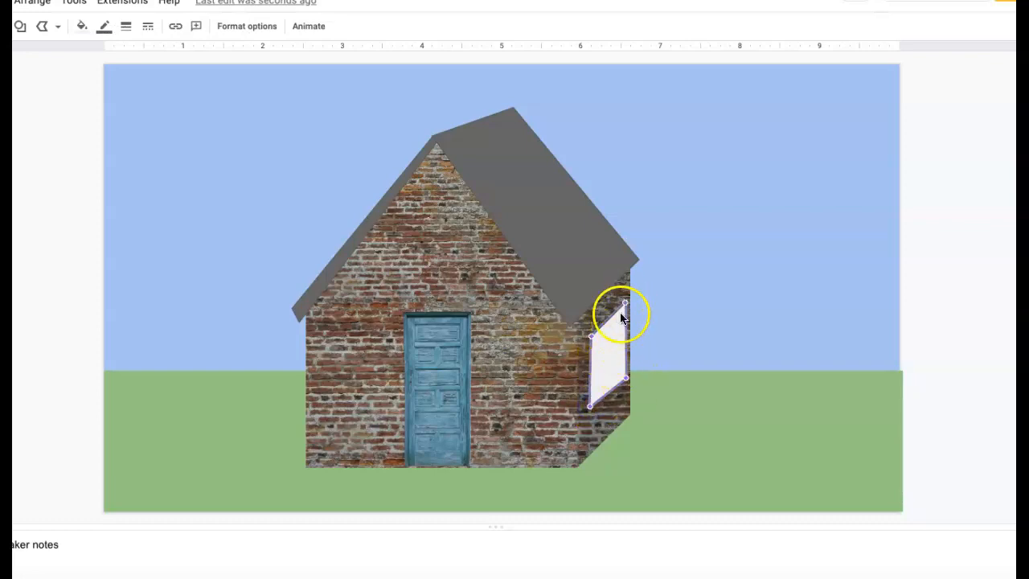
Adjust the window's right-hand and lower-left corner points so its edges fit the side wall's perspective.
left_click_drag(626, 379, 623, 379)
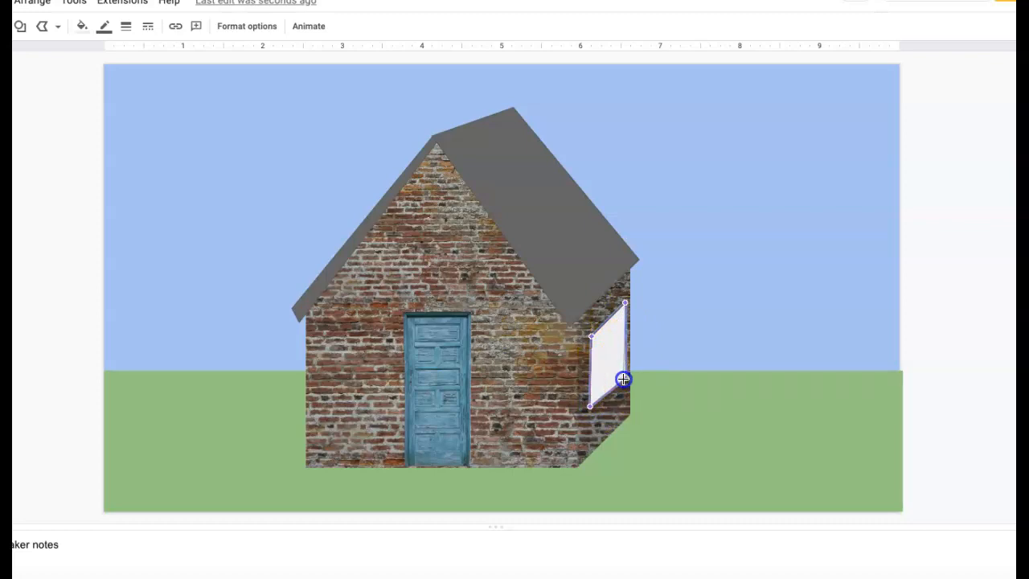
left_click(222, 269)
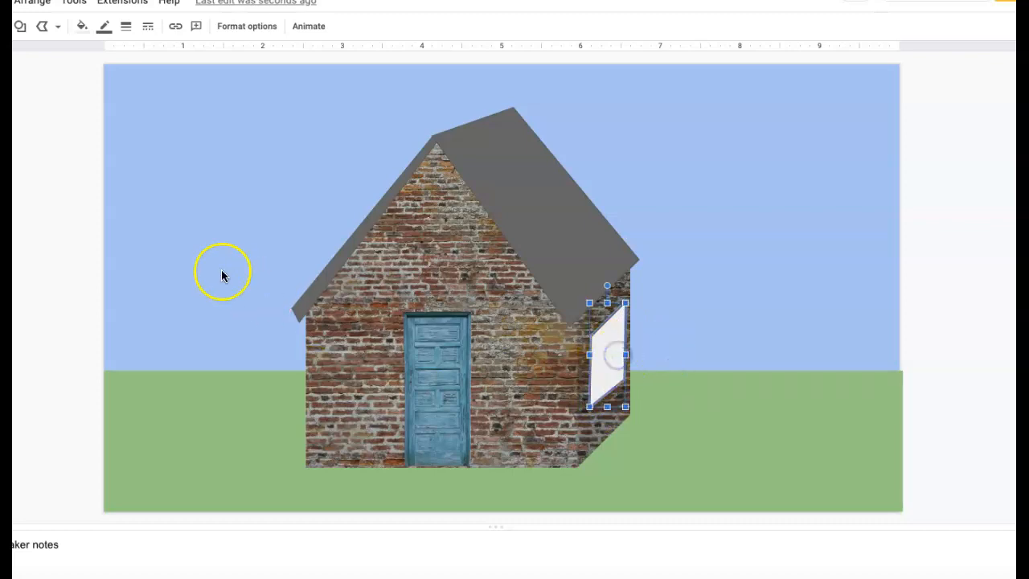
left_click(616, 338)
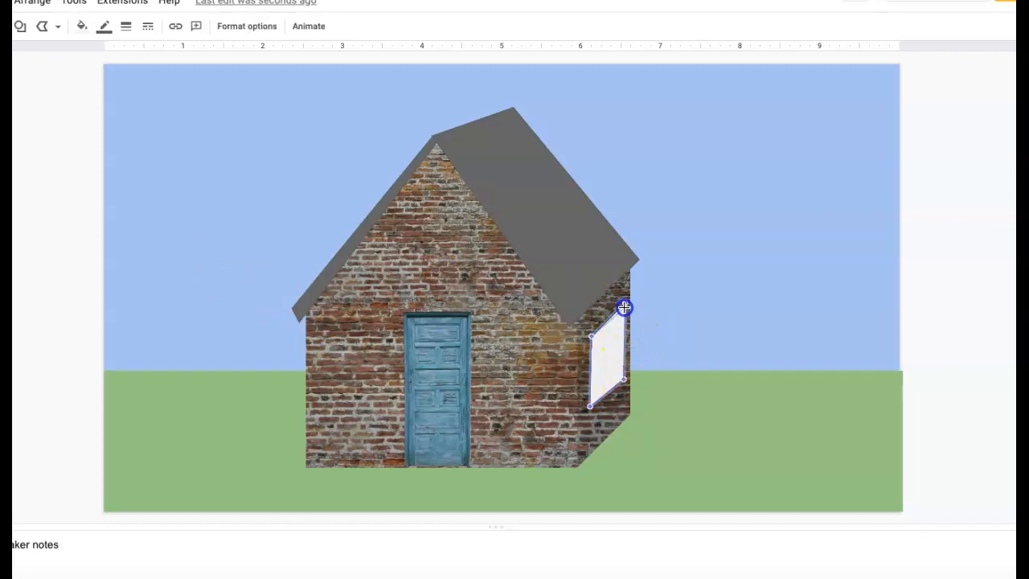
left_click(591, 408)
left_click(591, 412)
left_click(683, 362)
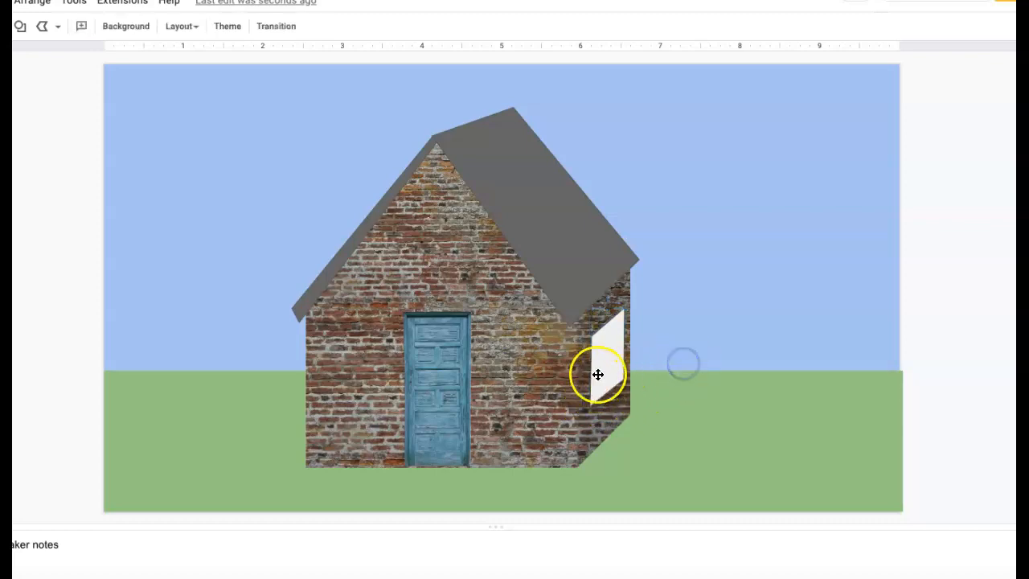
double_click(598, 374)
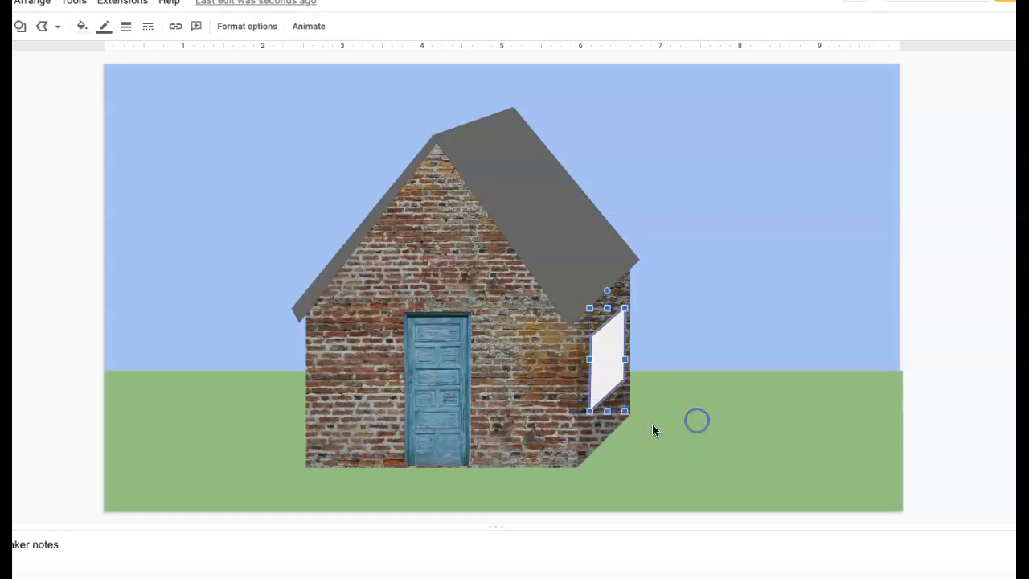
left_click(295, 243)
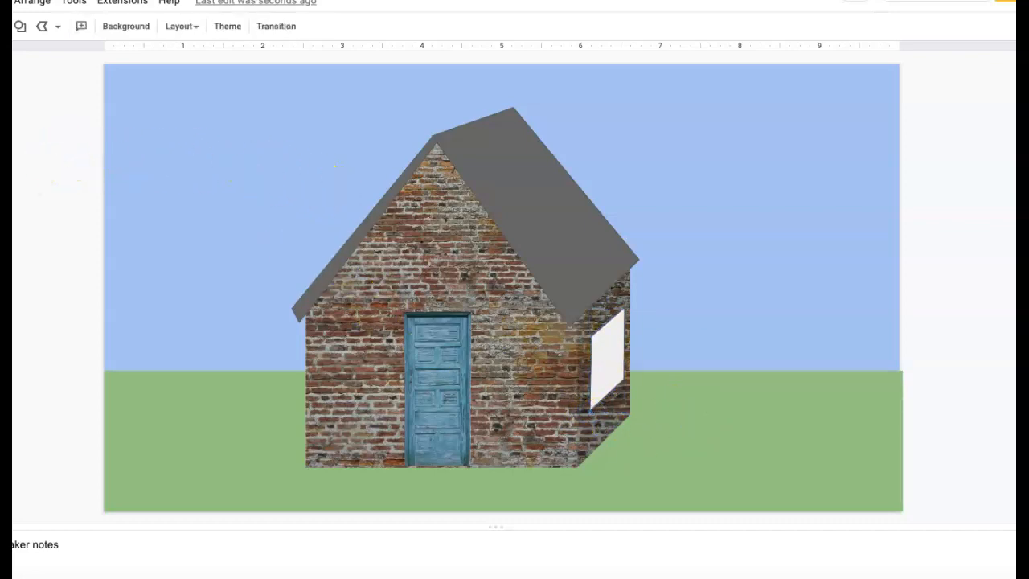
left_click(43, 31)
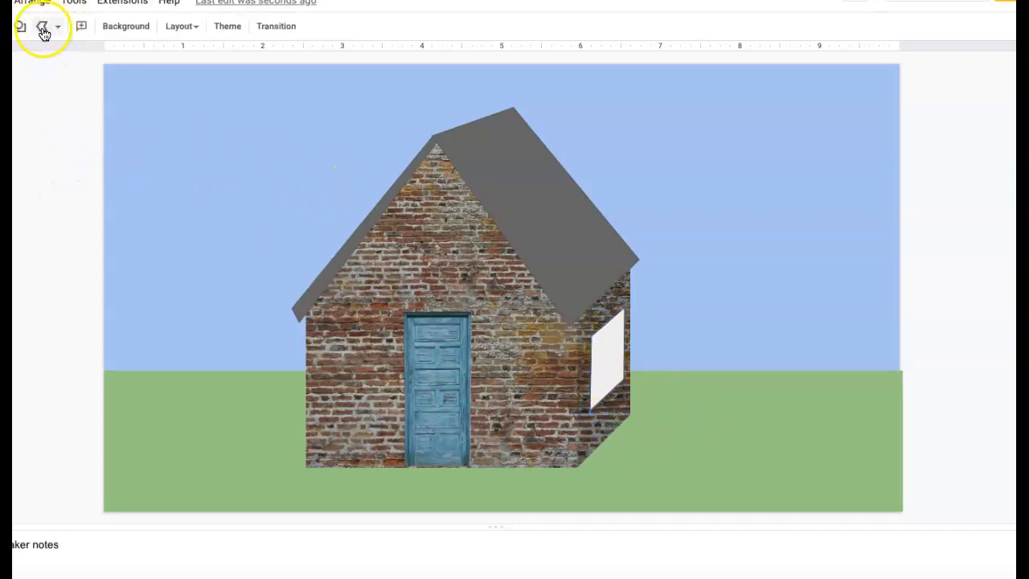
left_click(44, 30)
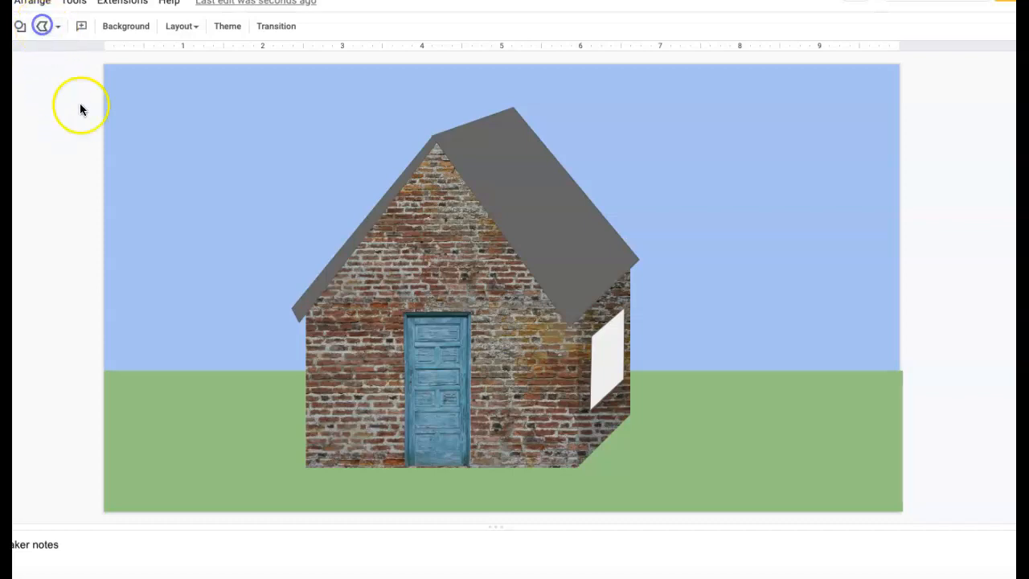
left_click(107, 369)
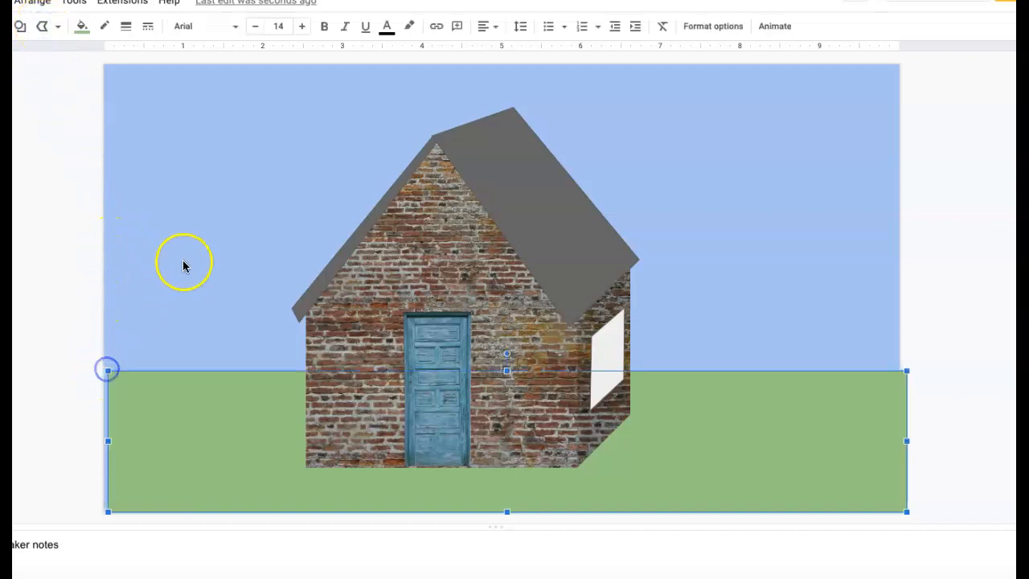
Draw a closed polyline mountain range with several jagged peaks across the full slide width, its base just below the grass horizon.
left_click(44, 29)
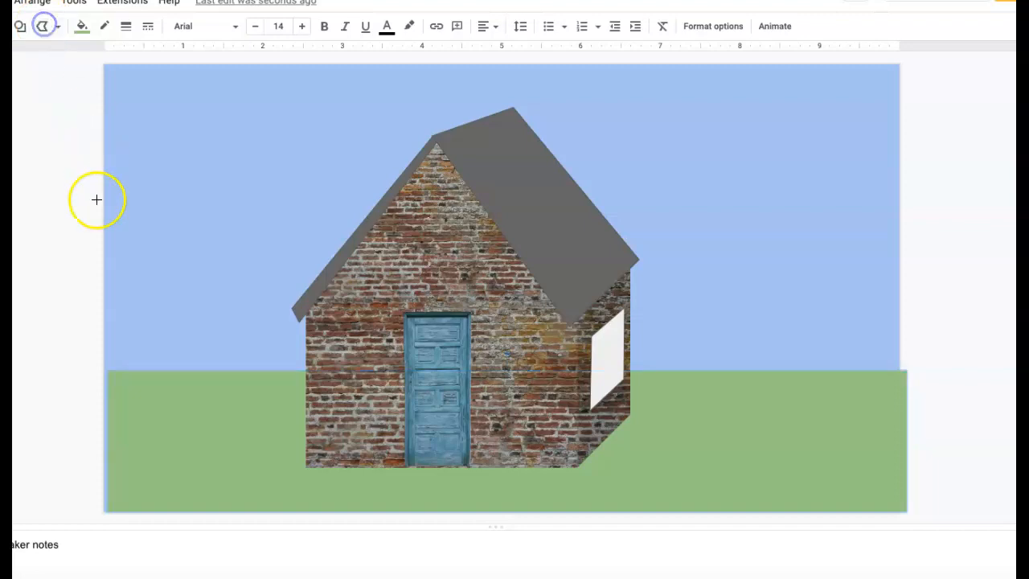
left_click(103, 367)
left_click(177, 243)
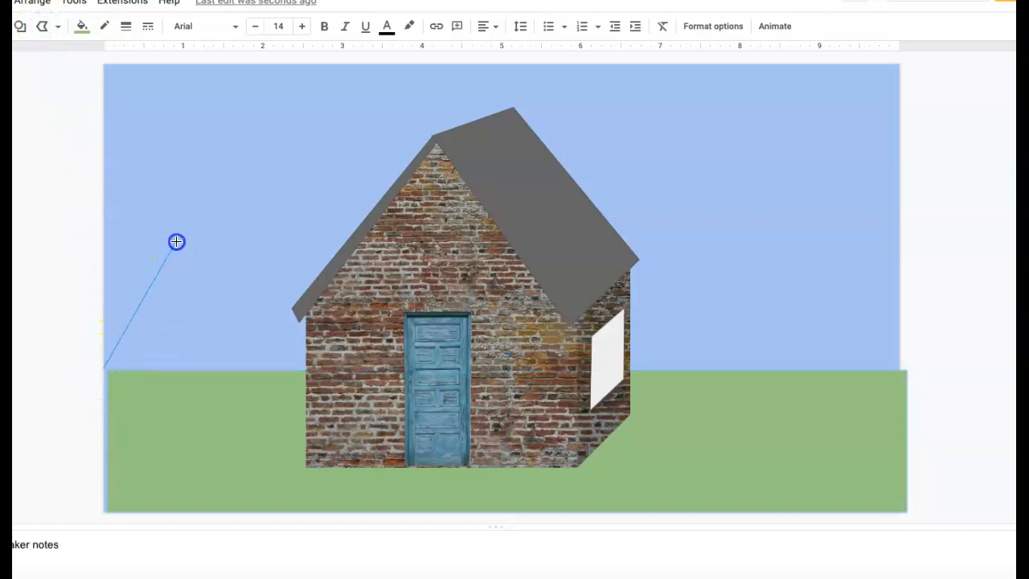
left_click(219, 286)
left_click(315, 158)
left_click(441, 314)
left_click(591, 142)
left_click(625, 190)
left_click(681, 188)
left_click(726, 295)
left_click(830, 145)
left_click(888, 326)
left_click(907, 404)
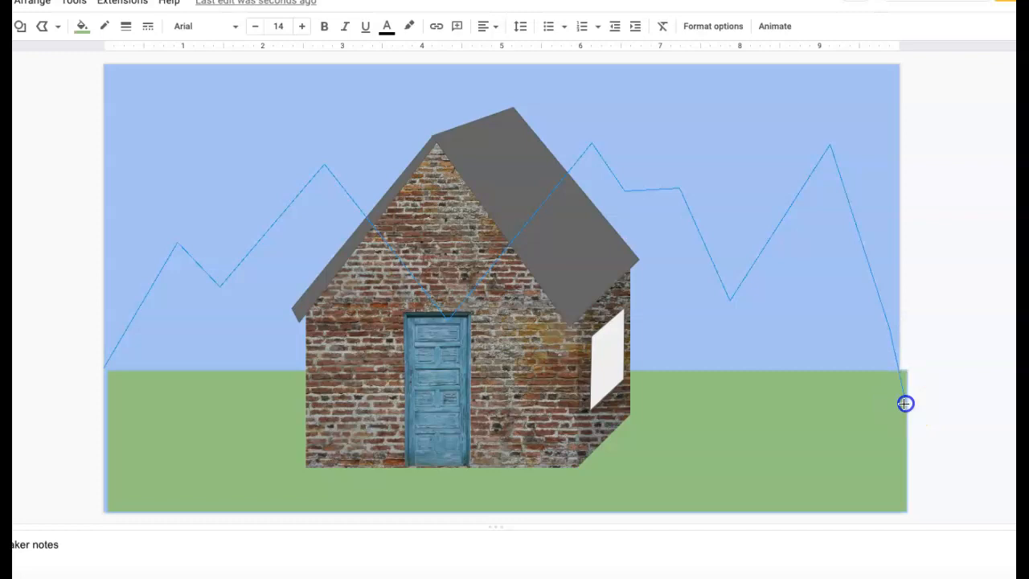
left_click(102, 397)
left_click(107, 358)
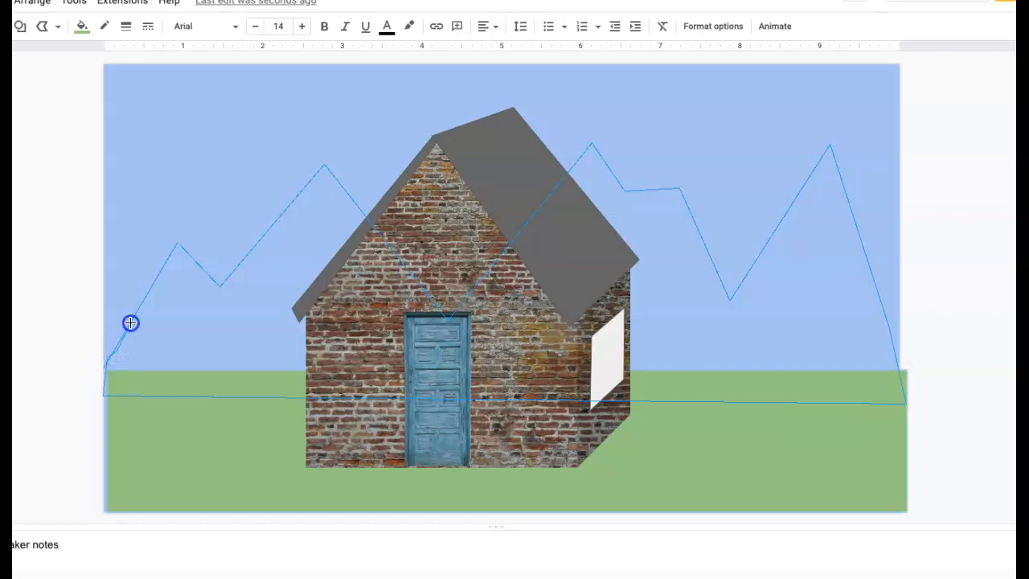
left_click(146, 296)
left_click(106, 361)
left_click(105, 363)
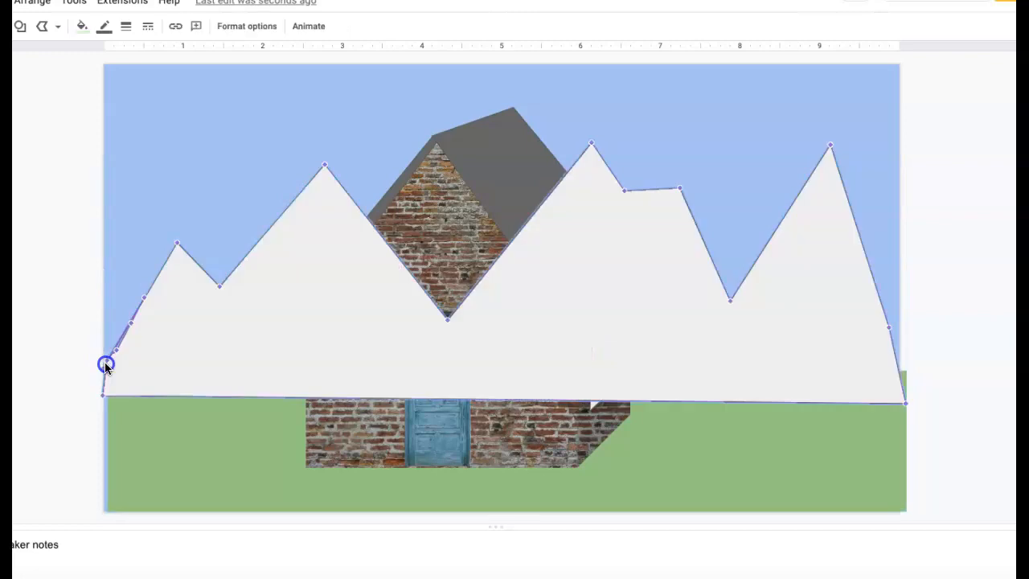
Fill the mountain range with dark yellow-brown and send it backward until it sits behind the house, door and window.
left_click(82, 30)
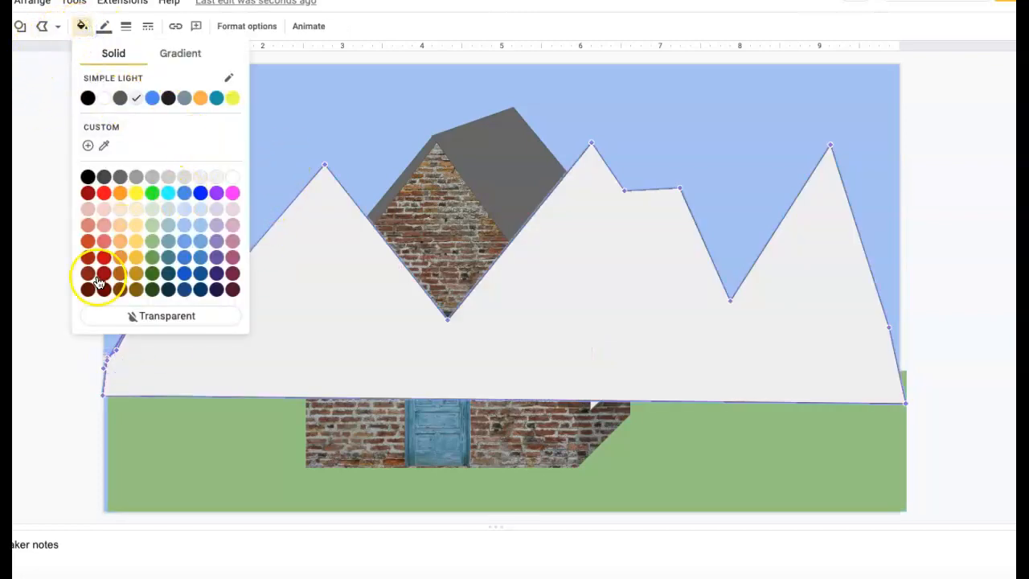
left_click(136, 289)
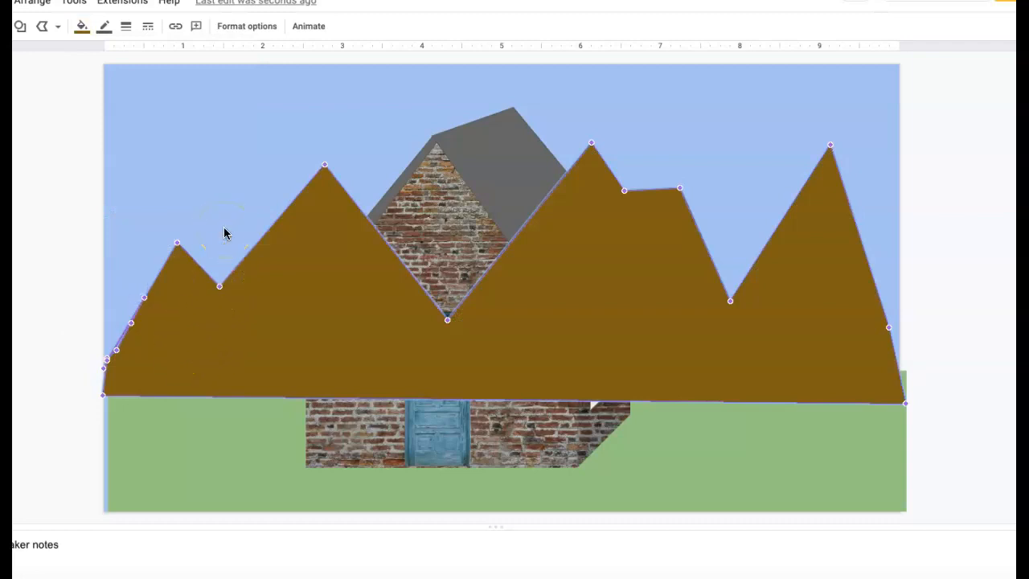
key("ctrl+Down")
key("ctrl+Down")
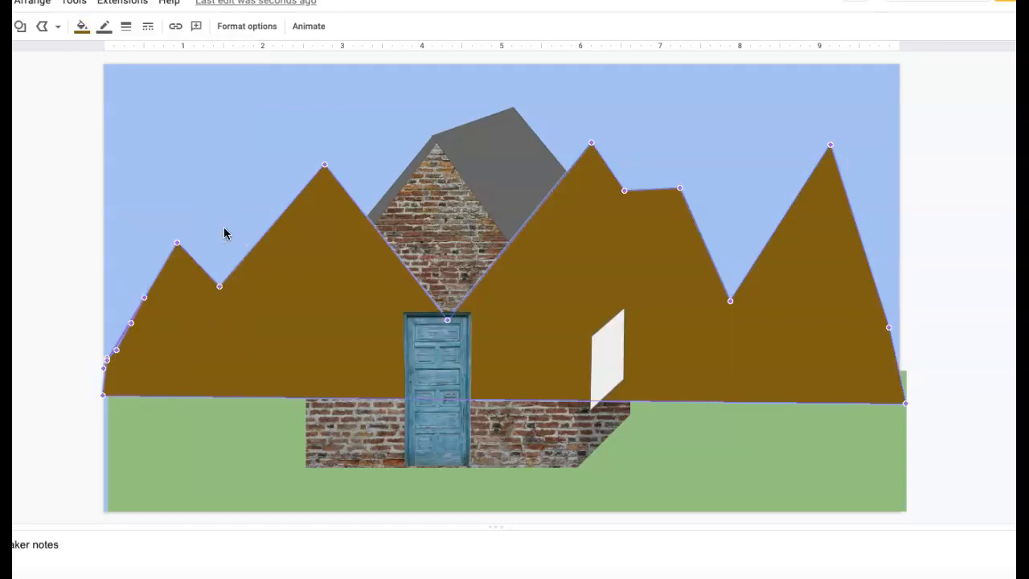
key("ctrl+Down")
key("ctrl+Down")
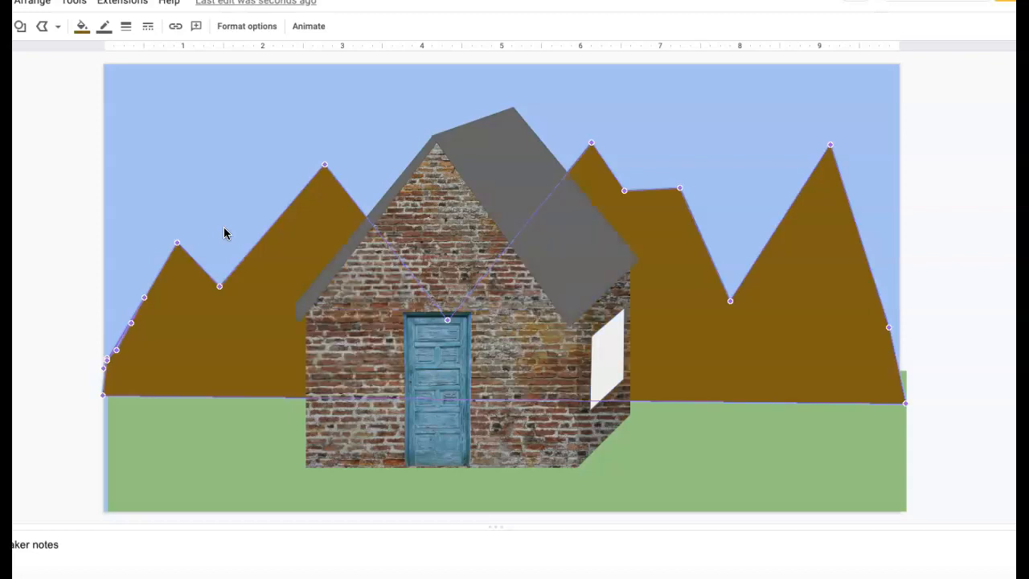
Pull the grass rectangle's right side and the mountain range's lower-right corner point in to the slide's right edge.
left_click(935, 267)
left_click(890, 461)
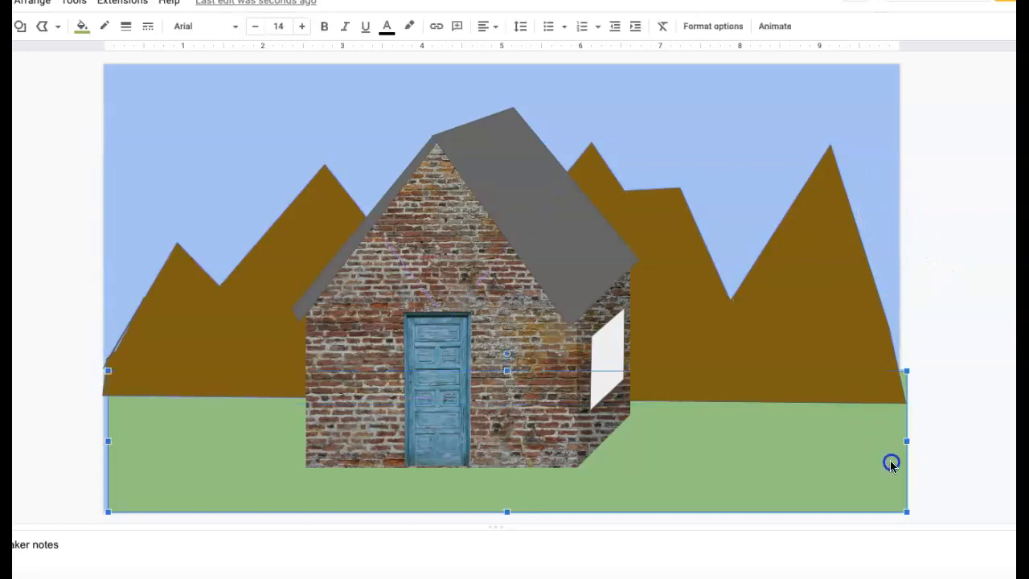
left_click_drag(901, 440, 896, 439)
double_click(868, 366)
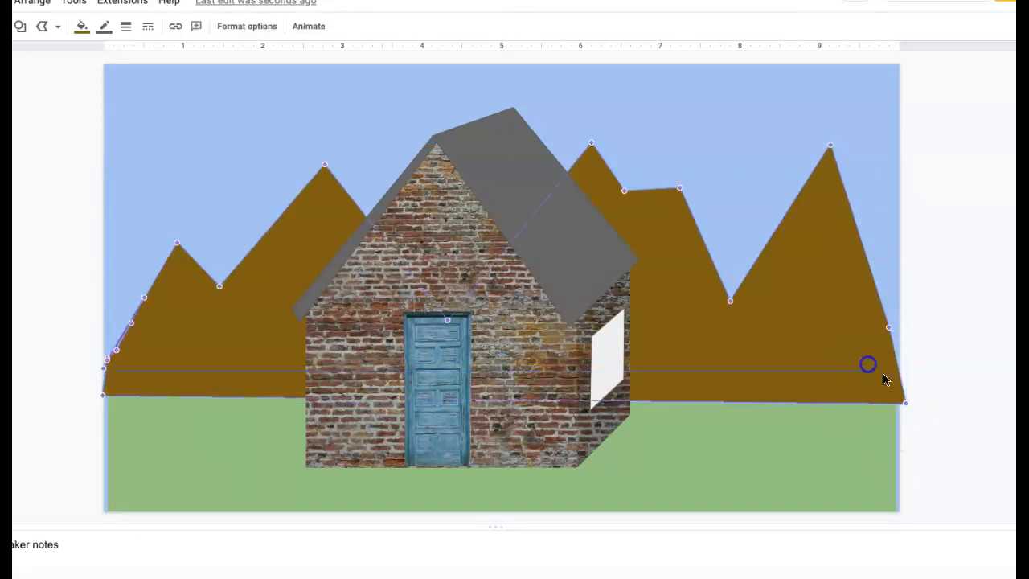
left_click_drag(906, 404, 896, 402)
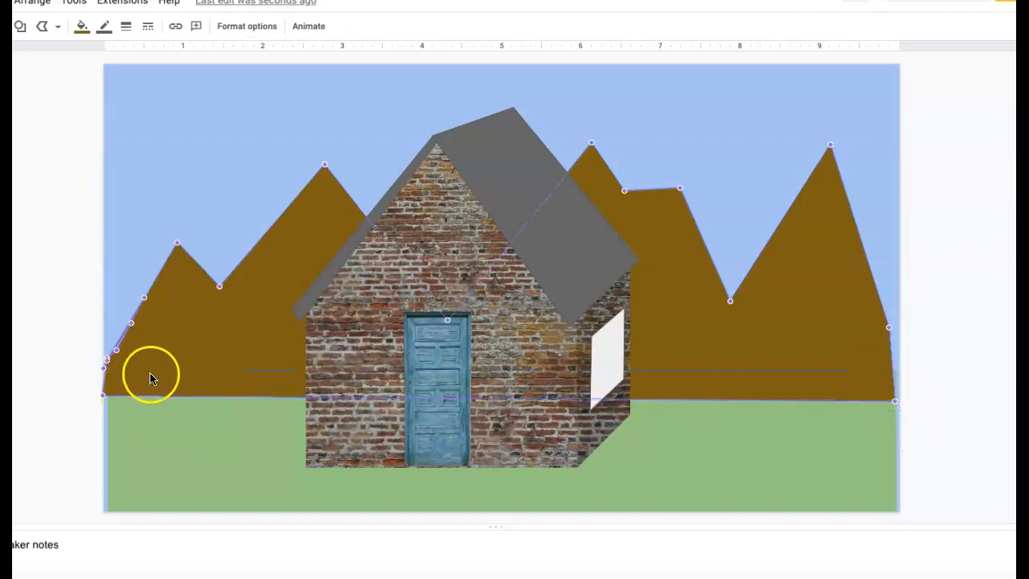
key("Escape")
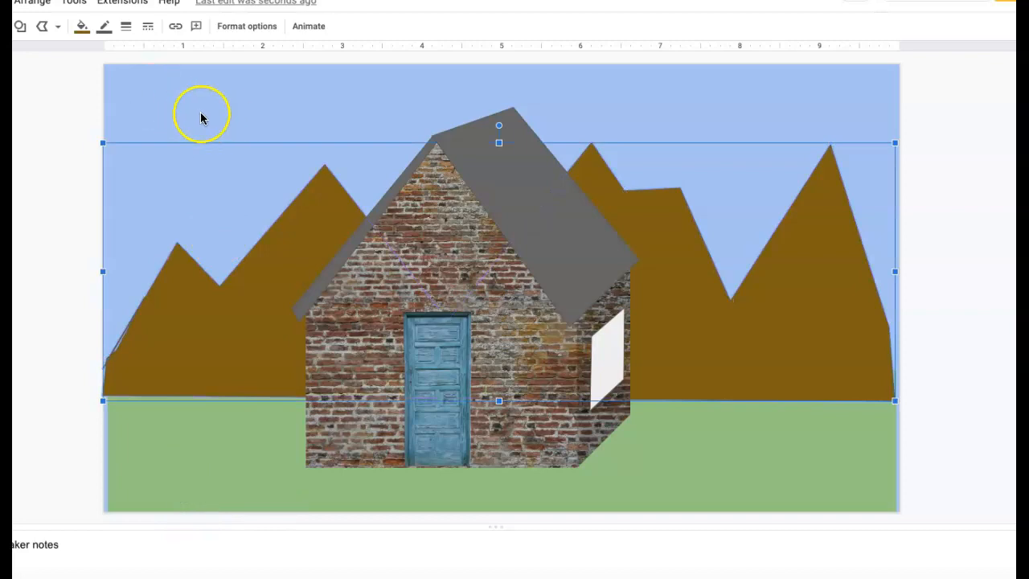
left_click(56, 104)
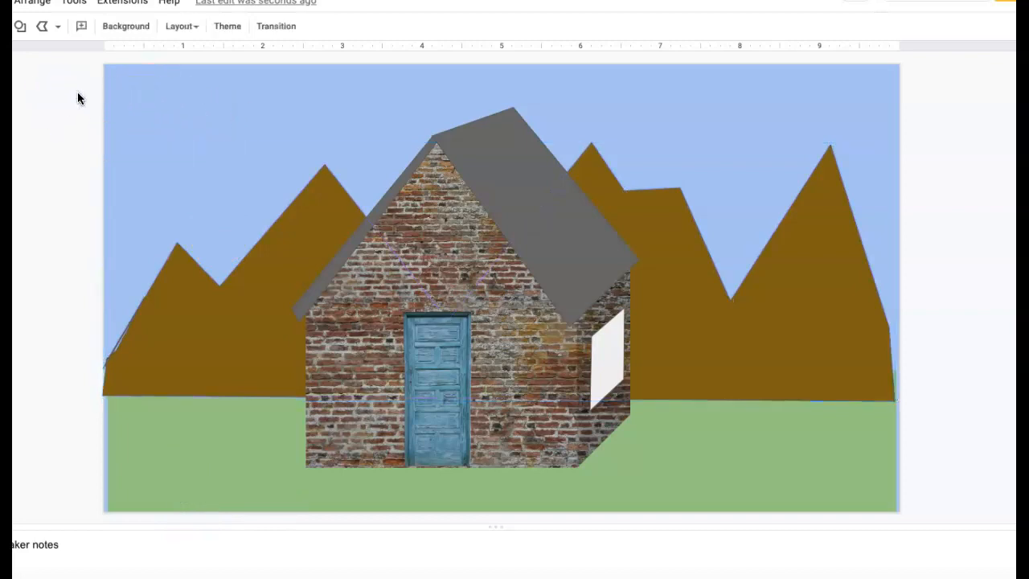